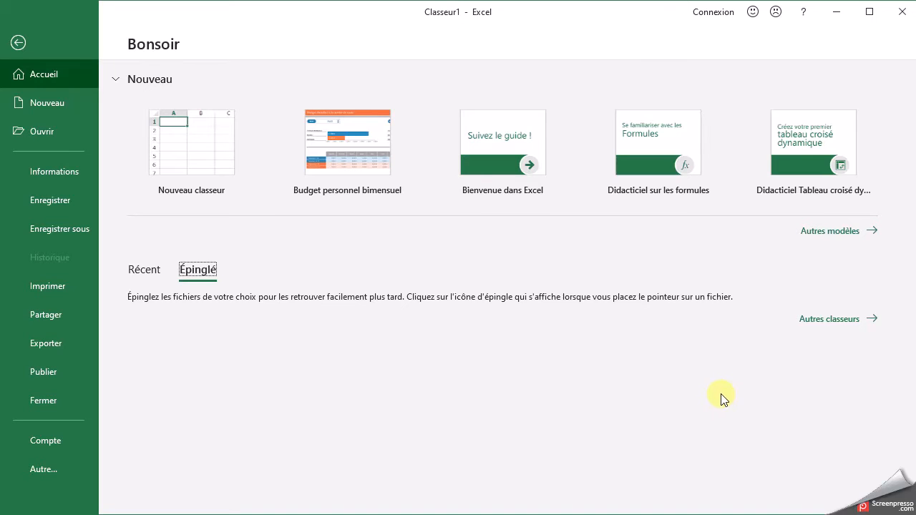
- Create a new blank workbook and close it again
left_click(199, 138)
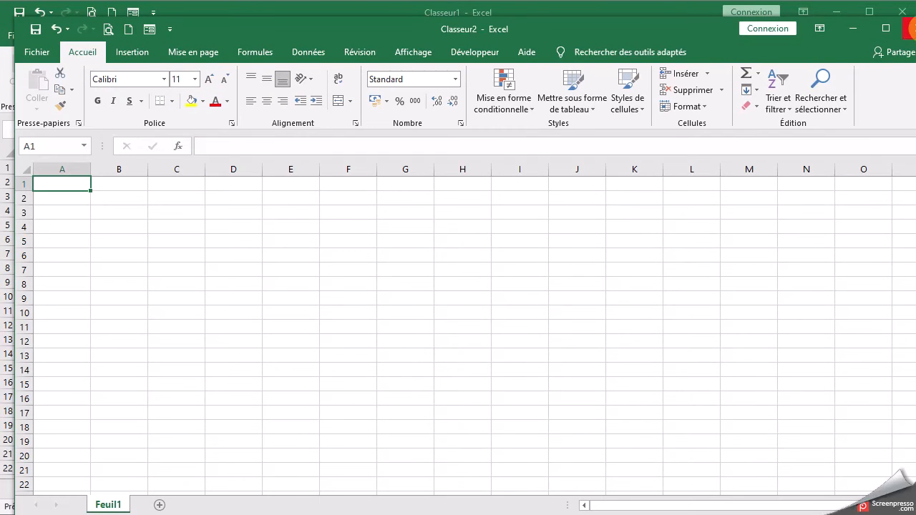
left_click(910, 29)
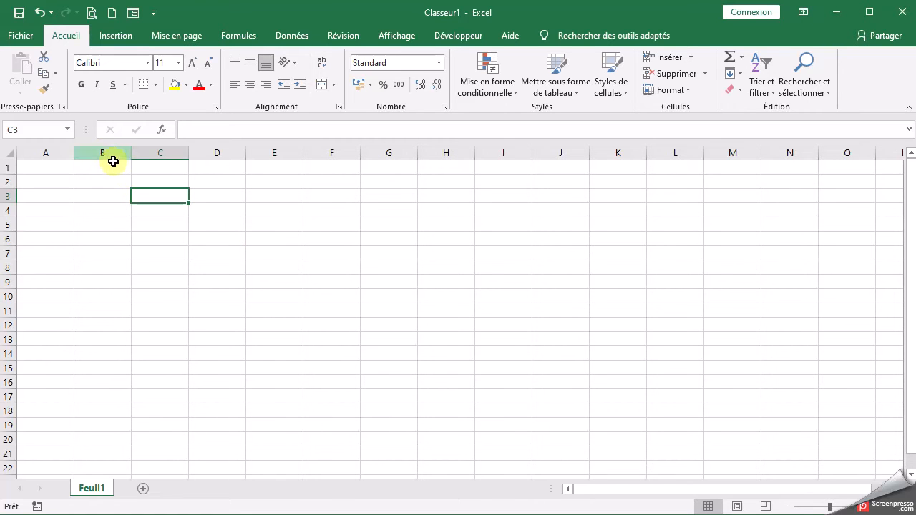
- Try out selecting columns B to F, rows 5 to 8, and the single cells C4 and D2
left_click_drag(119, 151, 334, 153)
left_click_drag(7, 225, 8, 268)
left_click(162, 208)
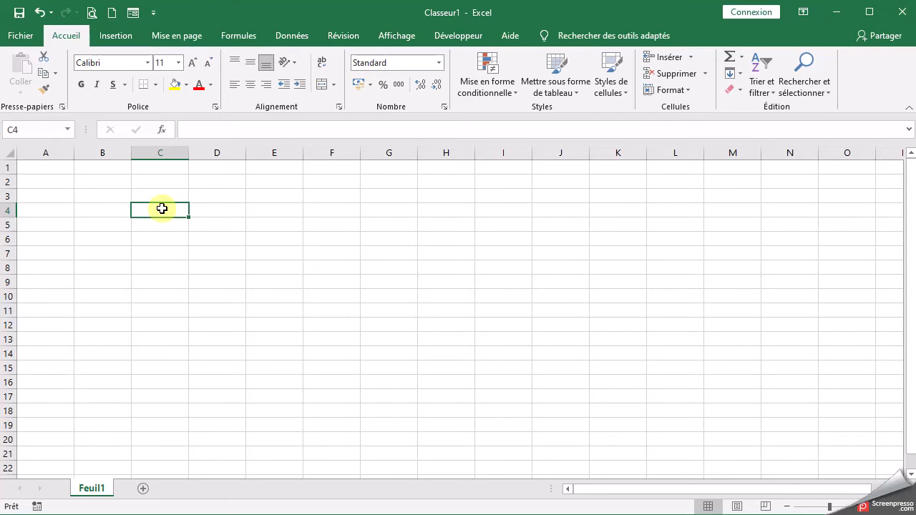
left_click(229, 183)
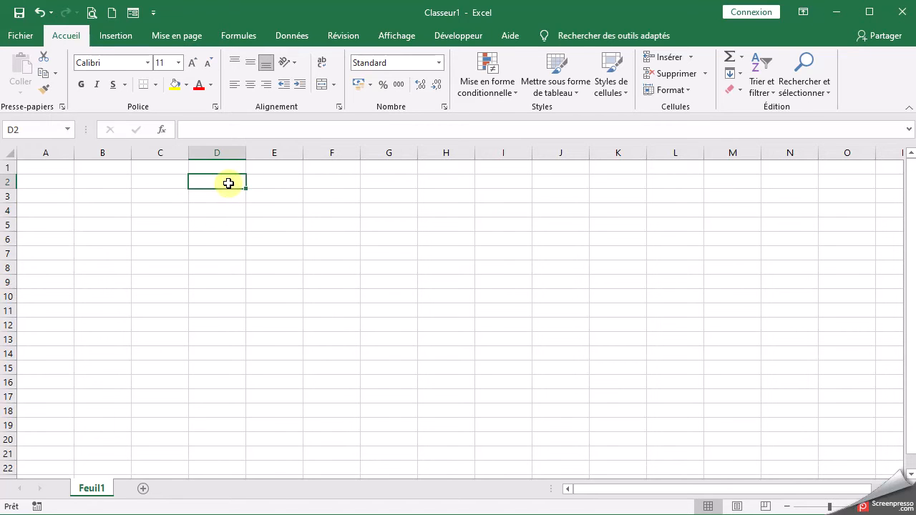
left_click(178, 206)
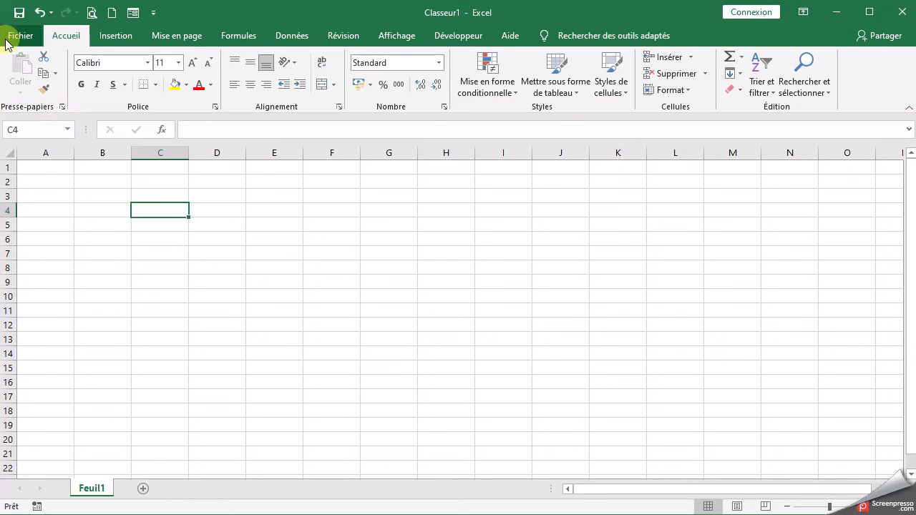
left_click(123, 35)
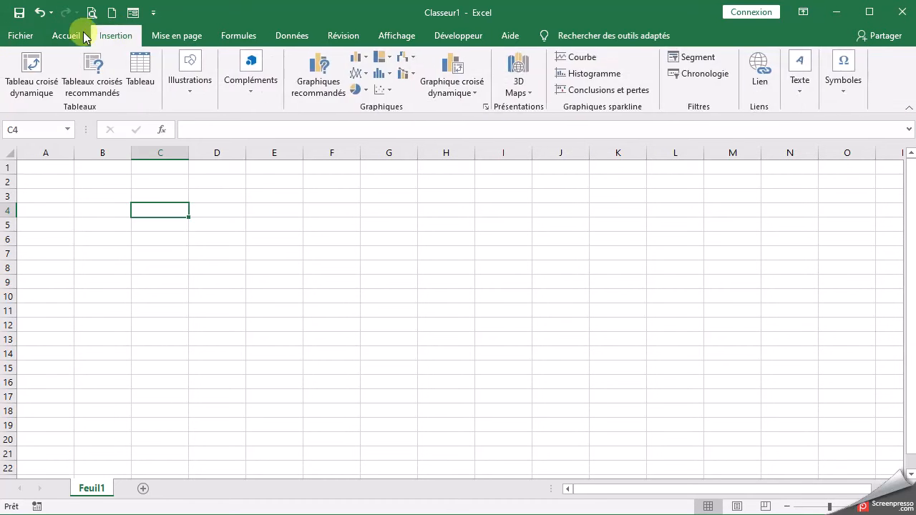
left_click(179, 35)
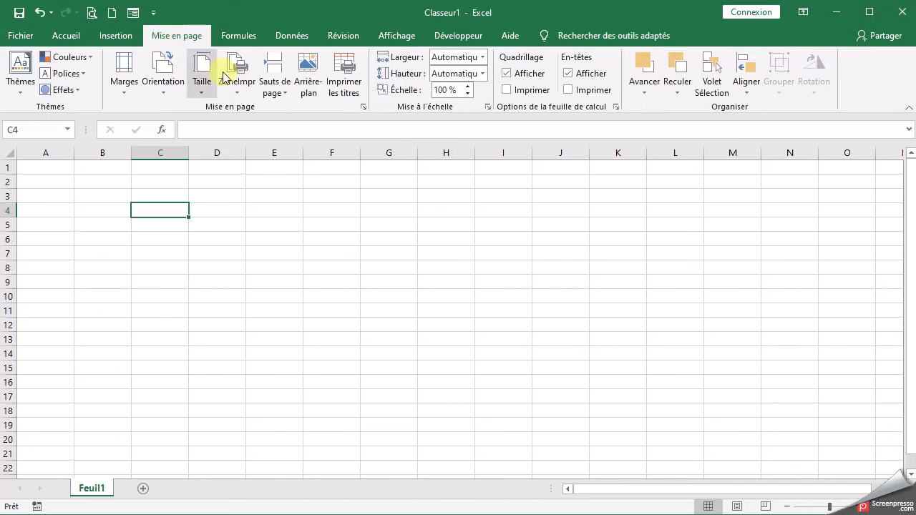
left_click(240, 36)
left_click(295, 37)
left_click(346, 36)
left_click(68, 37)
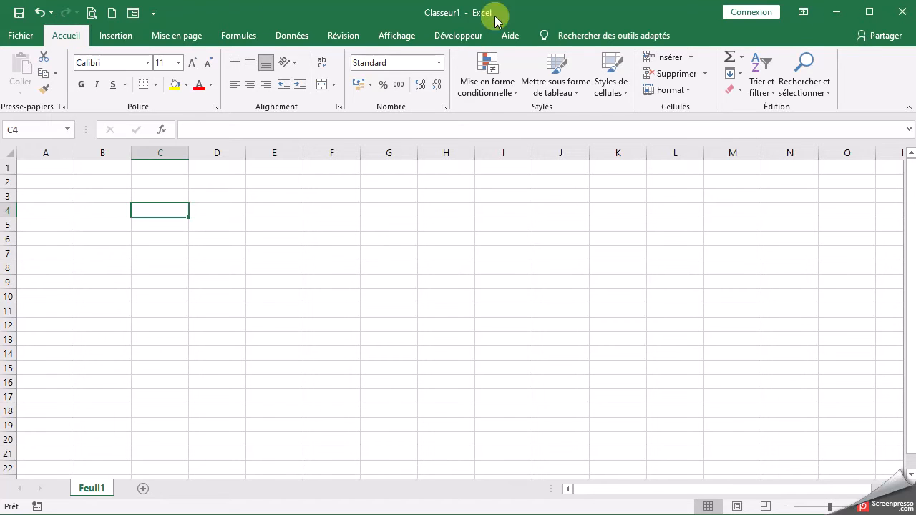
- Collapse the ribbon and restore it to show both its tabs and commands
left_click(910, 112)
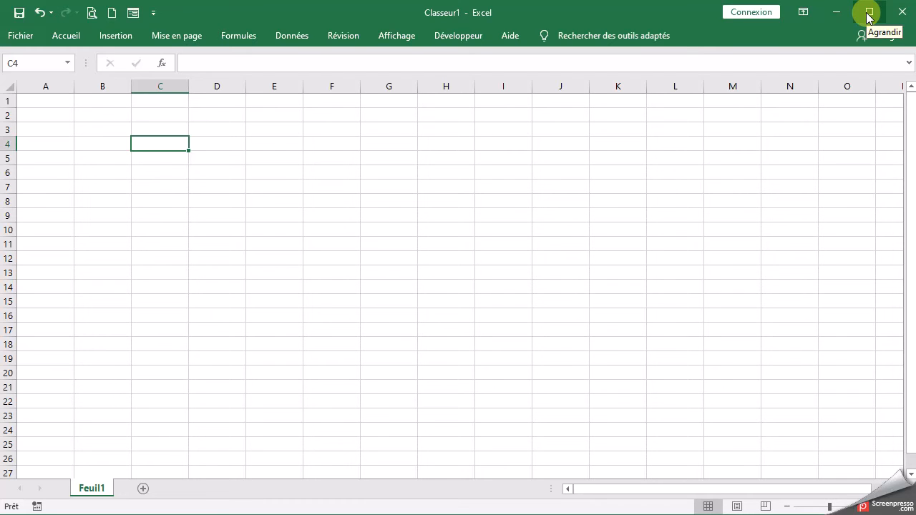
left_click(808, 18)
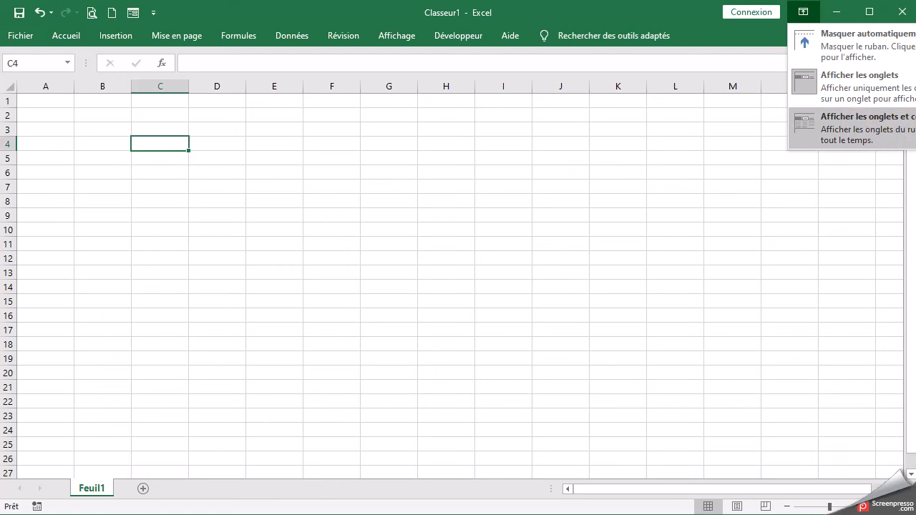
left_click(859, 133)
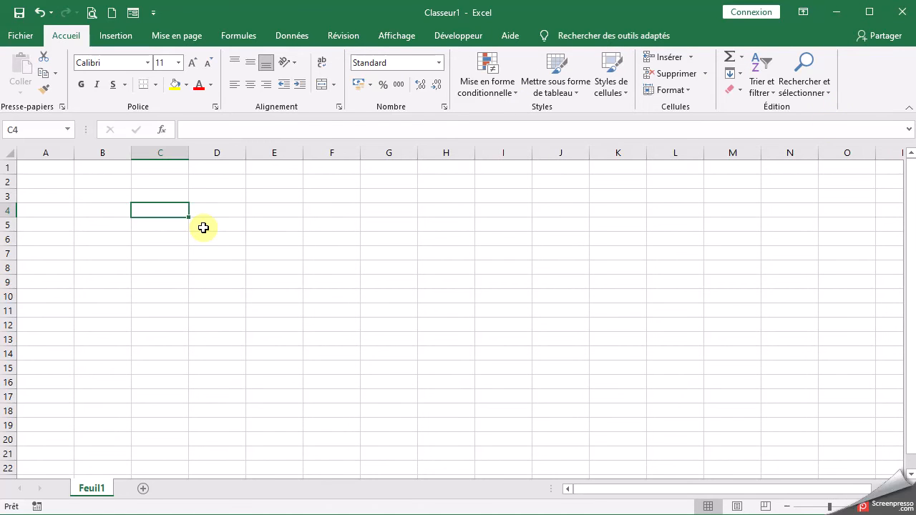
- Enter the column header "client" in cell A1
left_click(52, 169)
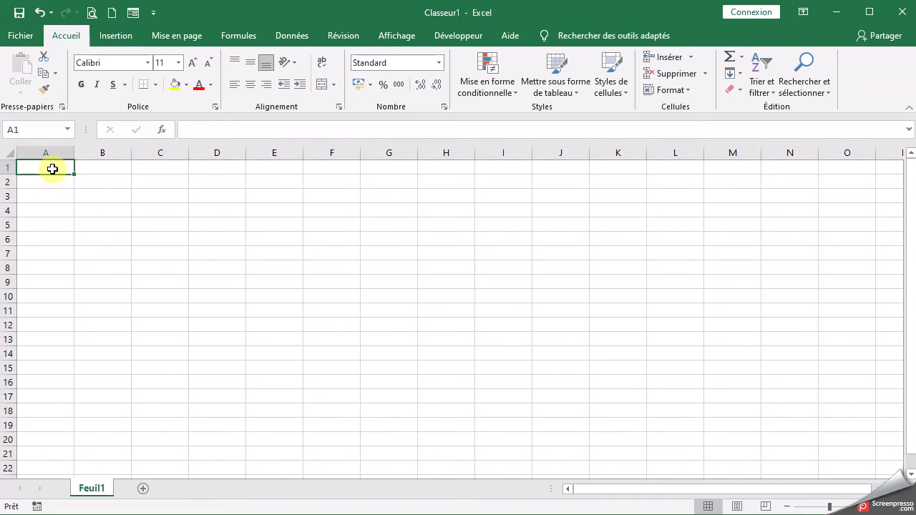
type("client")
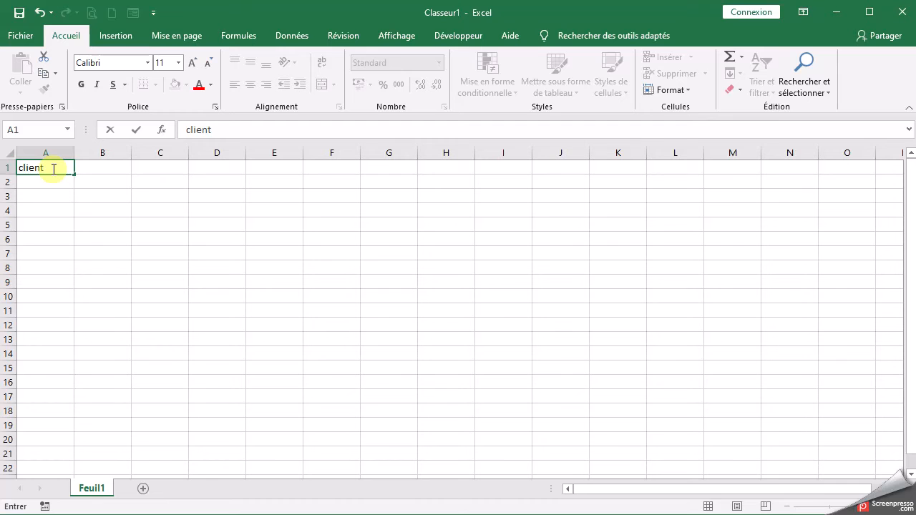
key("Return")
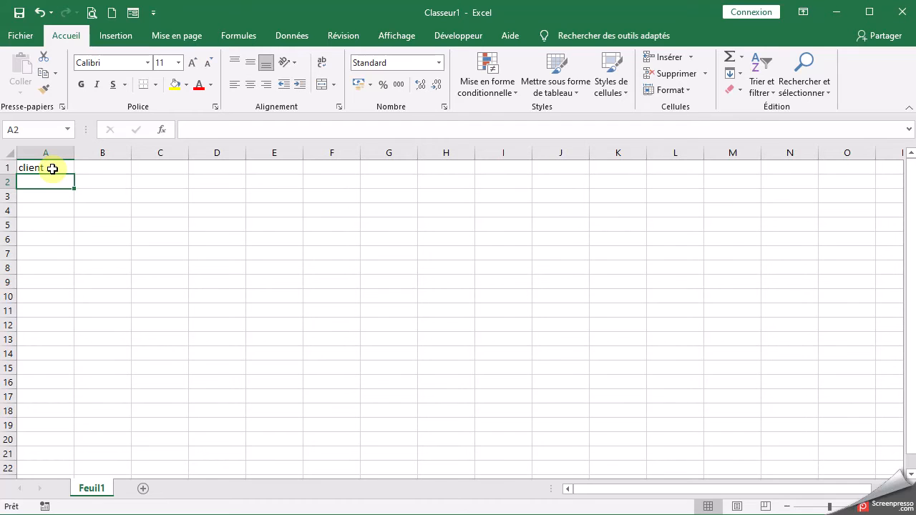
- Fill cells A2 to A6 with the five customers' surnames, one per row
type("Dubois")
key("Return")
type("Dupont")
key("Return")
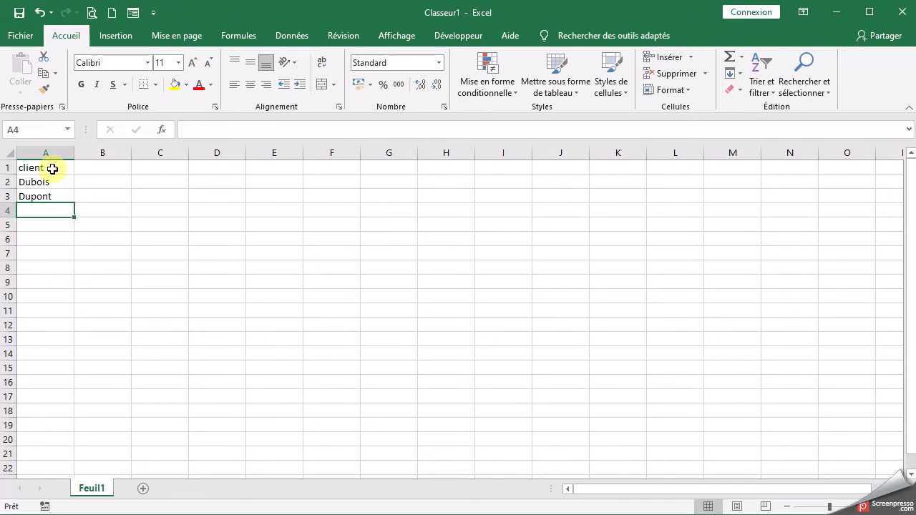
type("Du")
type("val")
key("Return")
type("D")
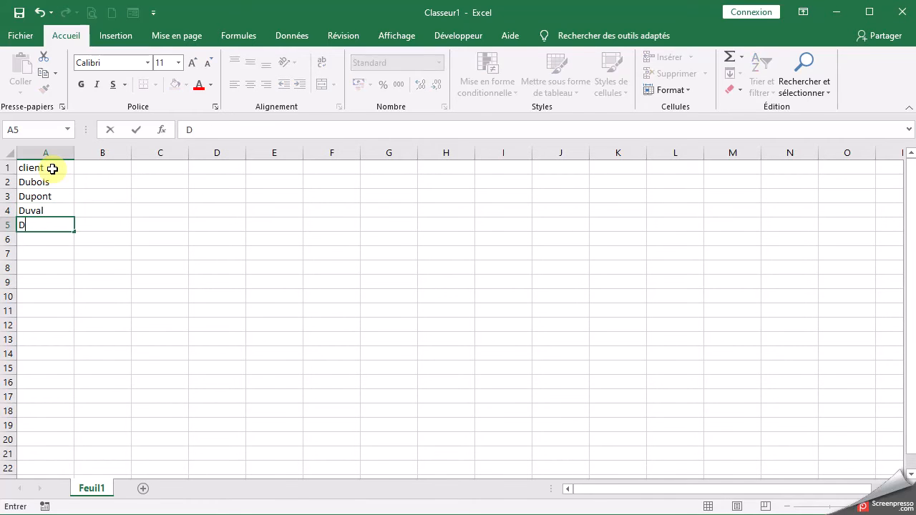
type("upin")
key("Return")
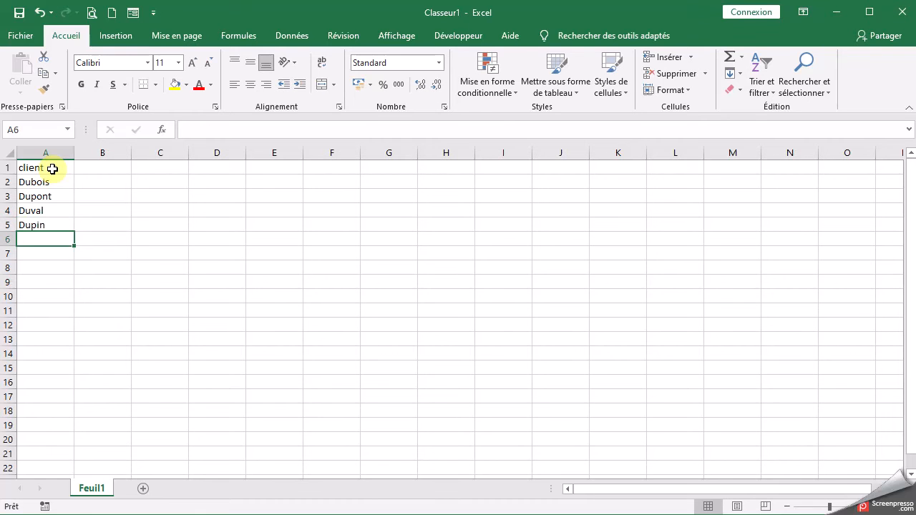
type("Durand")
- Enter the column header "Chiffres d'affaires" in cell B1
left_click(114, 168)
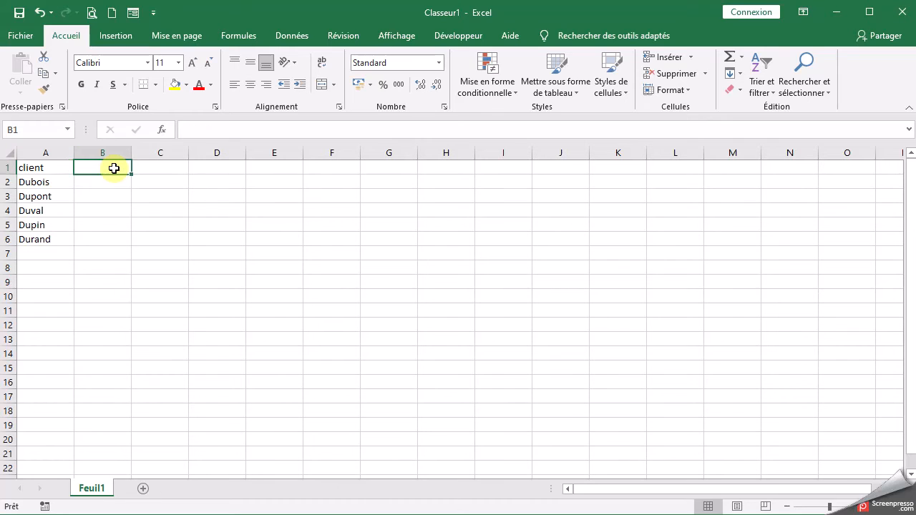
type("Chiffres d'affaires")
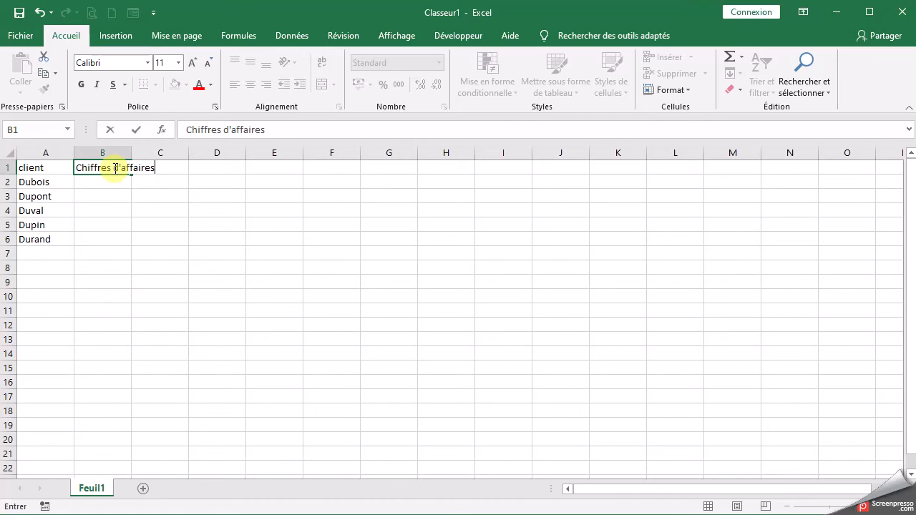
key("Return")
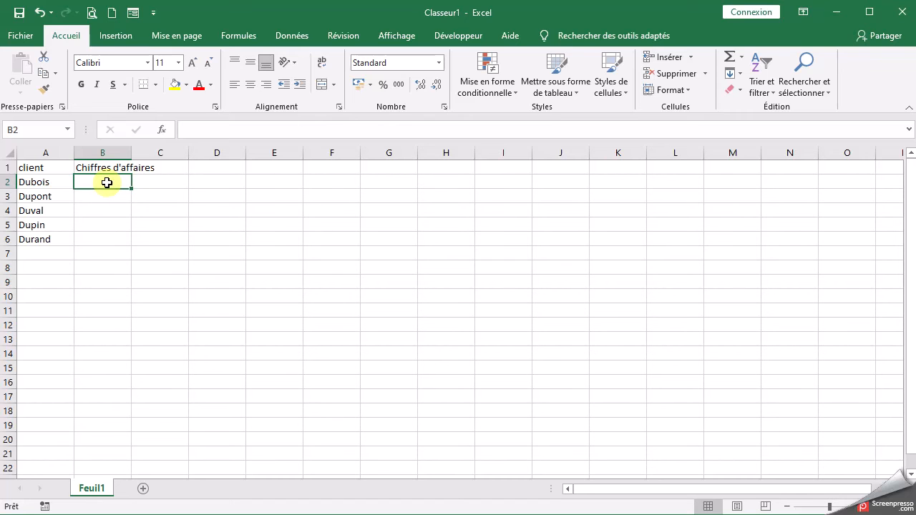
- Enter the revenue figures 10000, 5000, 12500, 17800 and 13600 in cells B2 to B6
type("100")
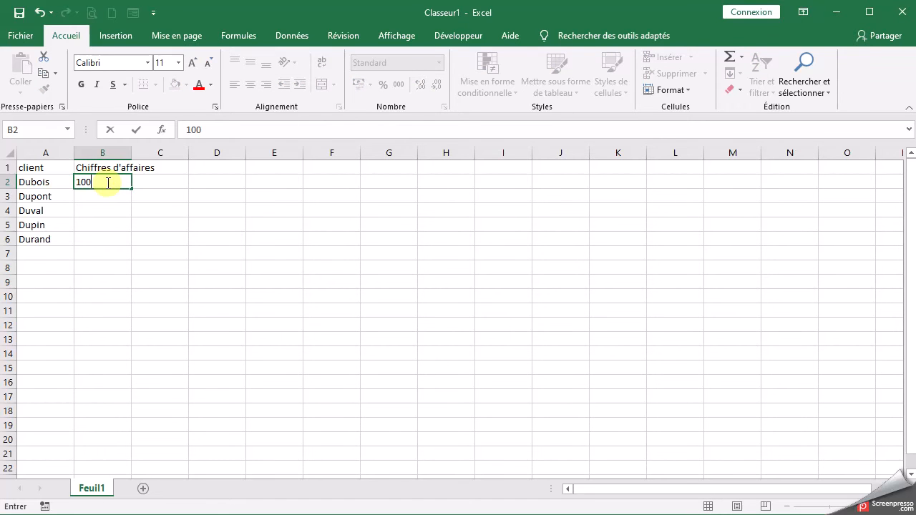
type("00")
key("Return")
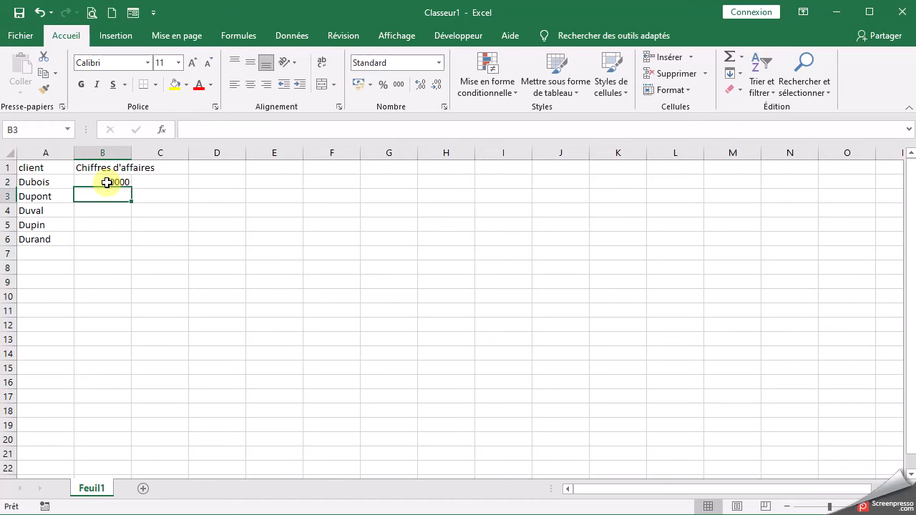
type("5000")
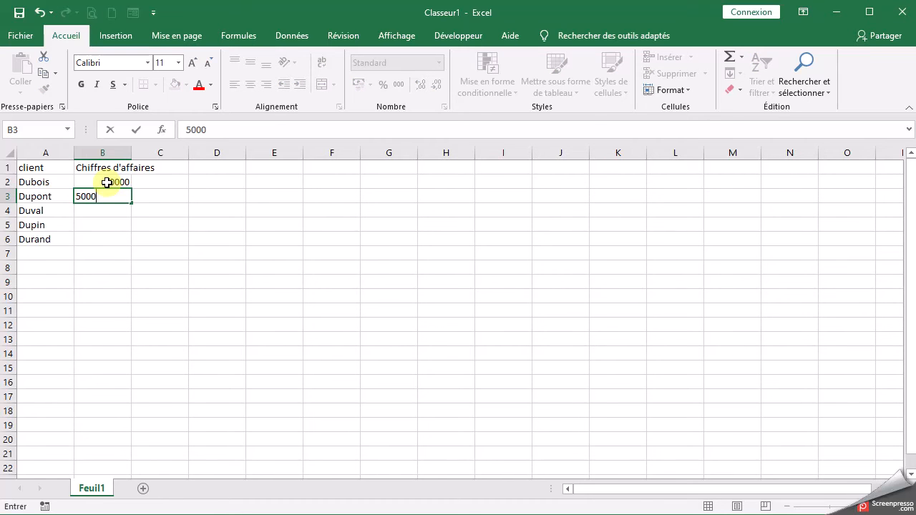
key("Return")
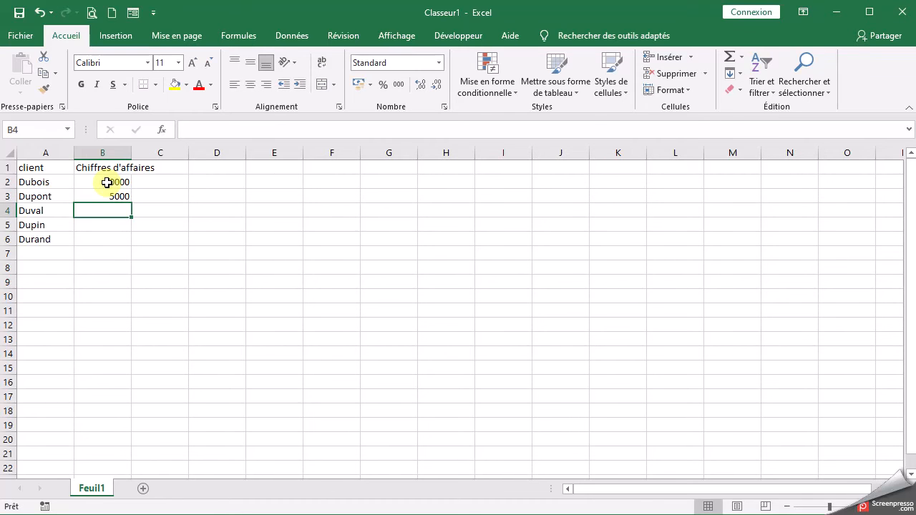
type("12500")
key("Return")
type("17800")
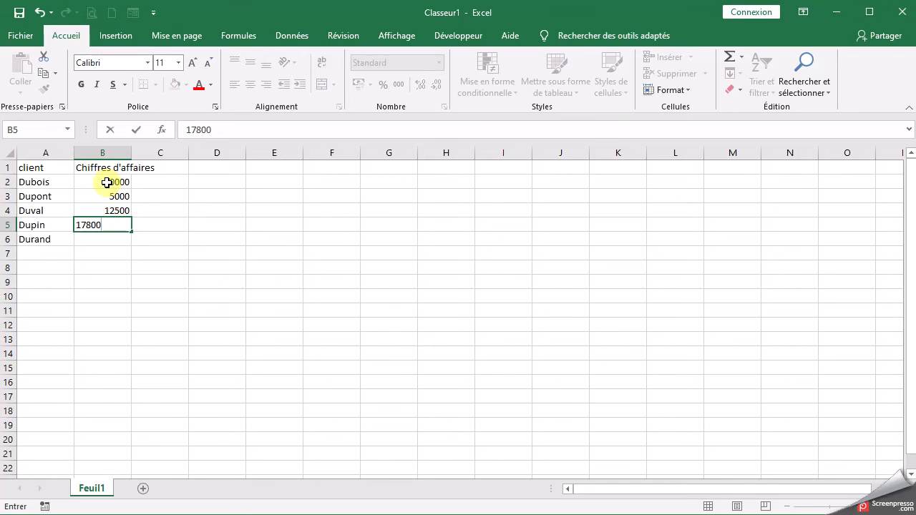
key("Return")
type("13600")
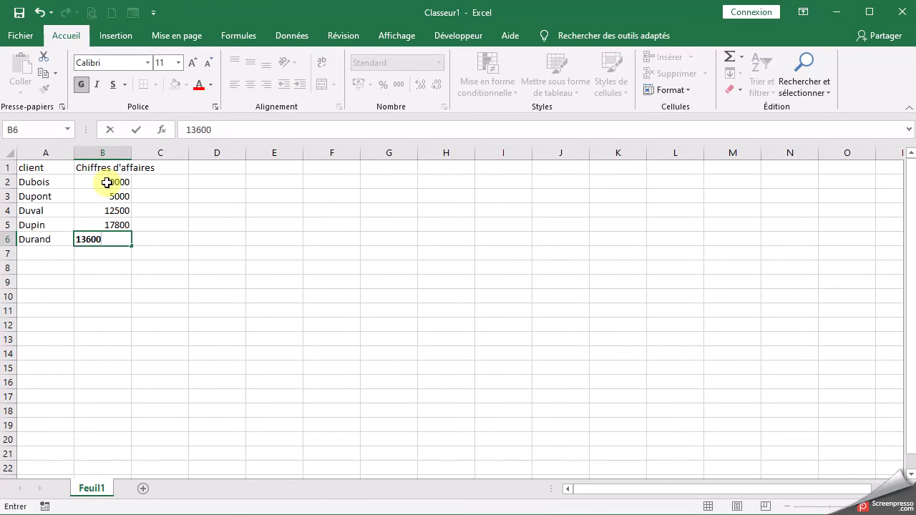
key("Return")
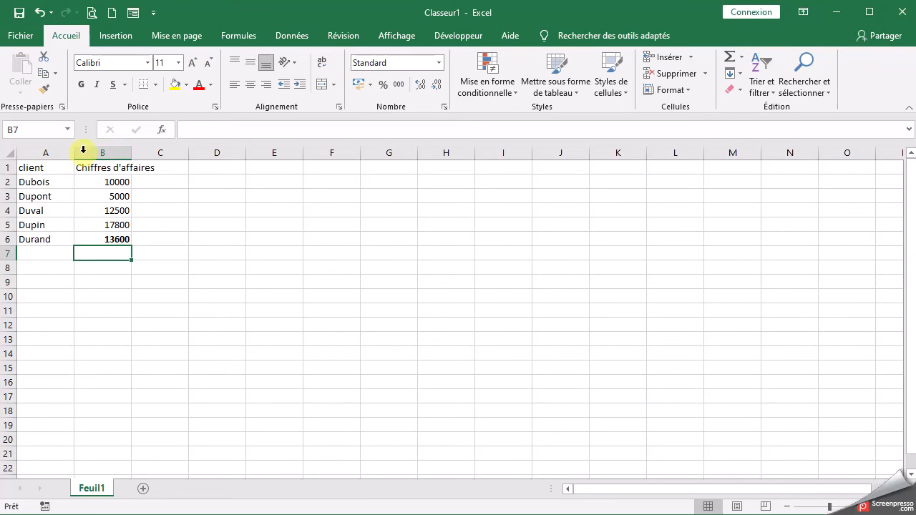
- Try out selecting the whole of column A, the whole of column B, and the range B1:B11
left_click(45, 152)
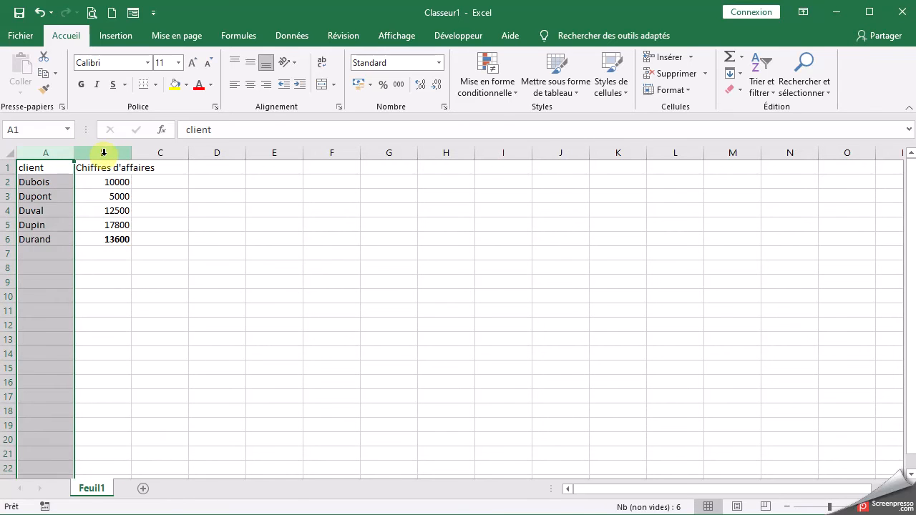
left_click(104, 153)
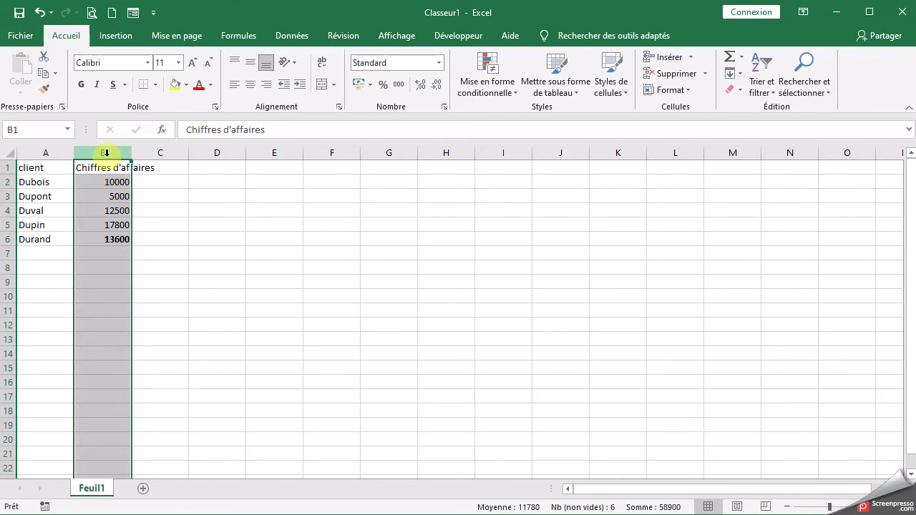
left_click_drag(107, 171, 119, 313)
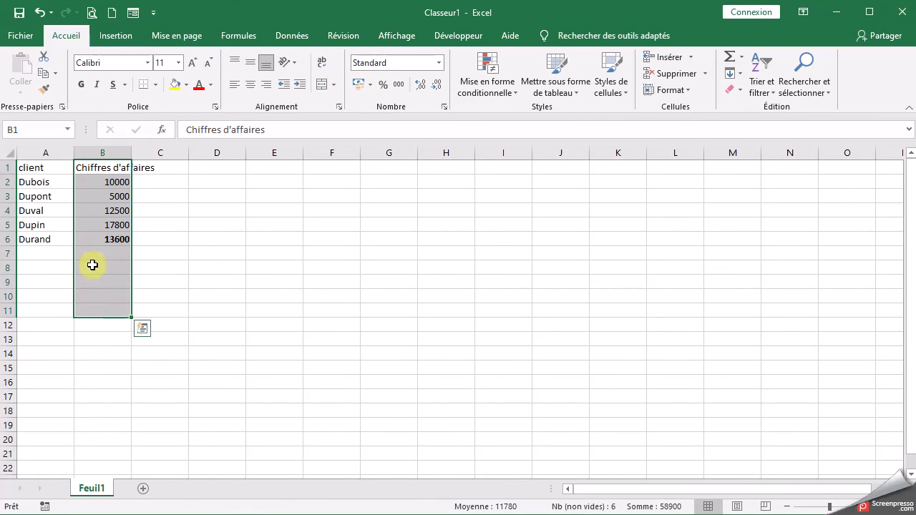
- Insert an empty column between the client column and the Chiffres d'affaires column
left_click(107, 151)
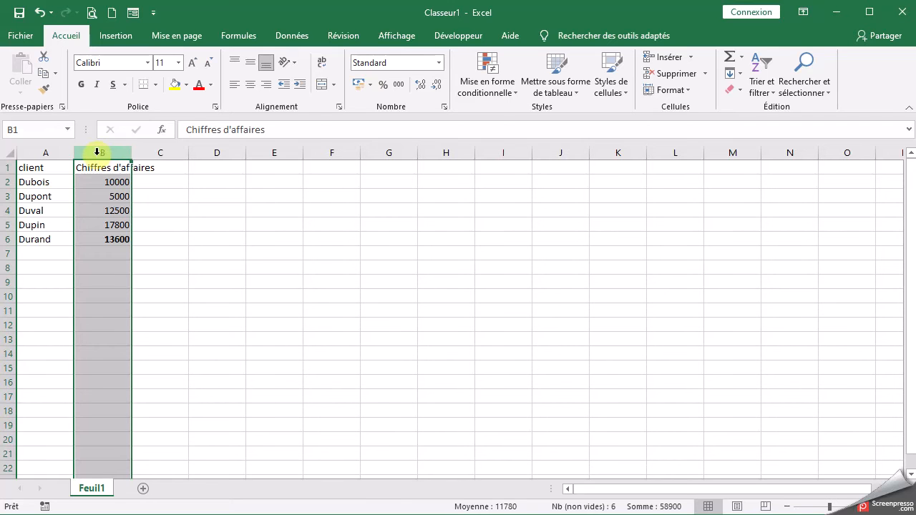
right_click(108, 153)
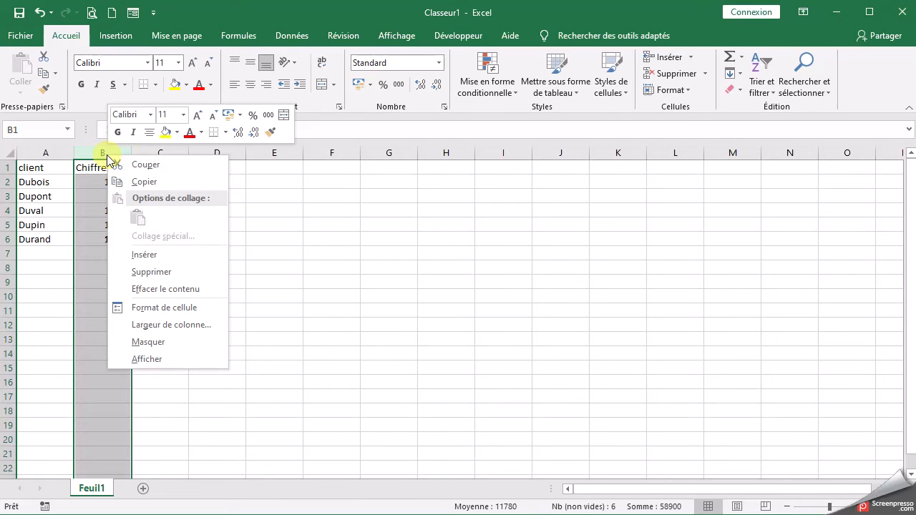
left_click(158, 254)
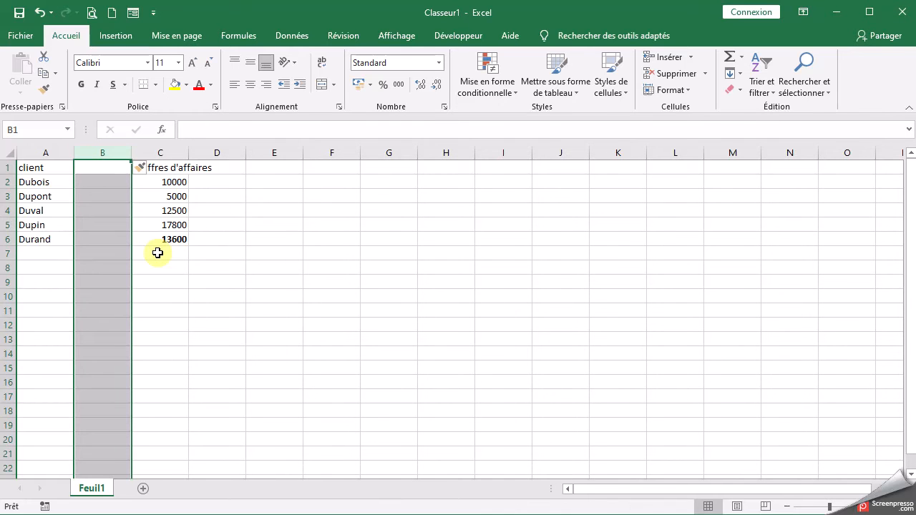
left_click(248, 240)
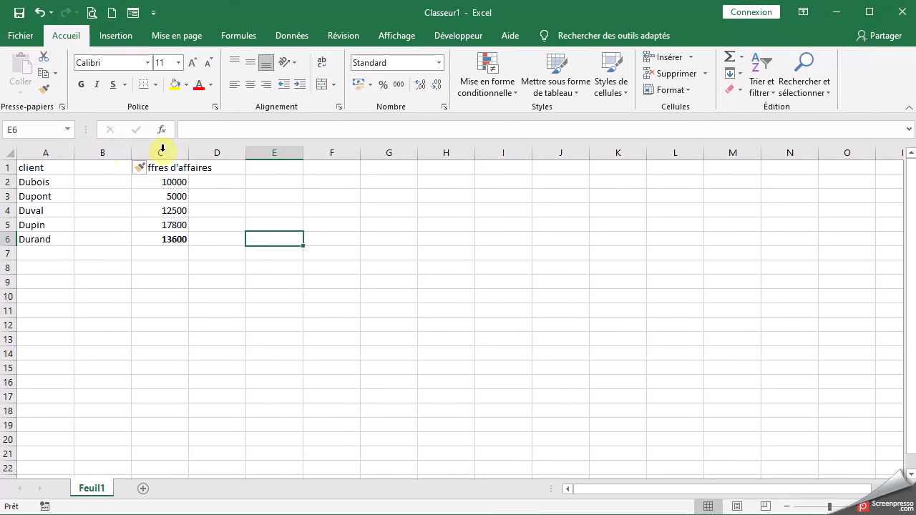
- Delete the empty column B between the client and Chiffres d'affaires columns
left_click(104, 152)
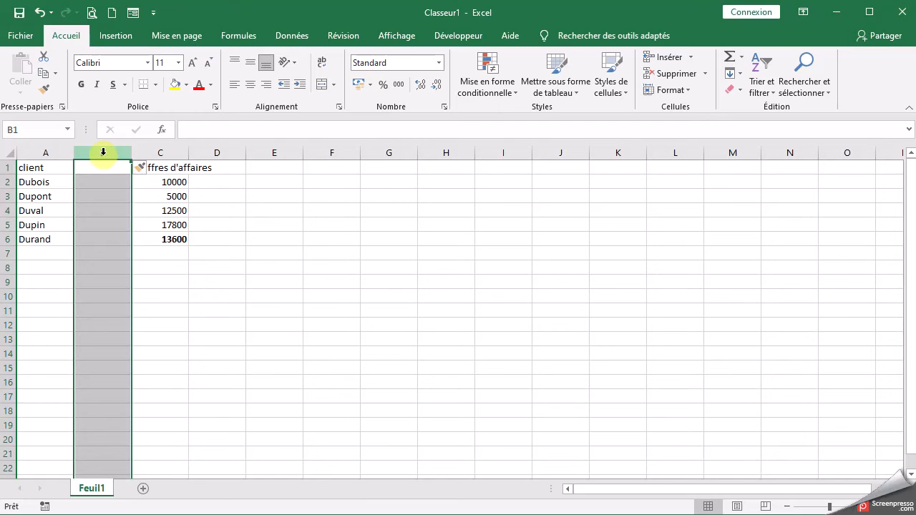
right_click(113, 152)
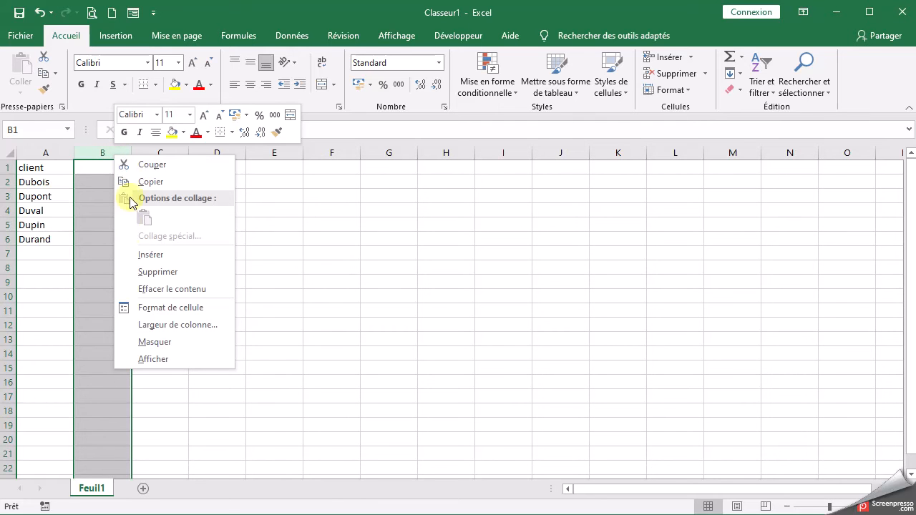
left_click(159, 272)
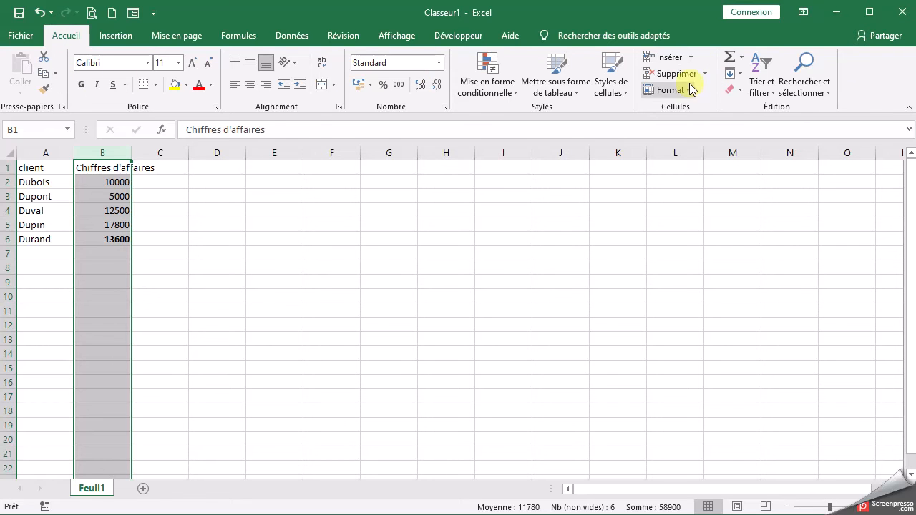
- Insert a new sheet column to the left of the Chiffres d'affaires column
left_click(691, 57)
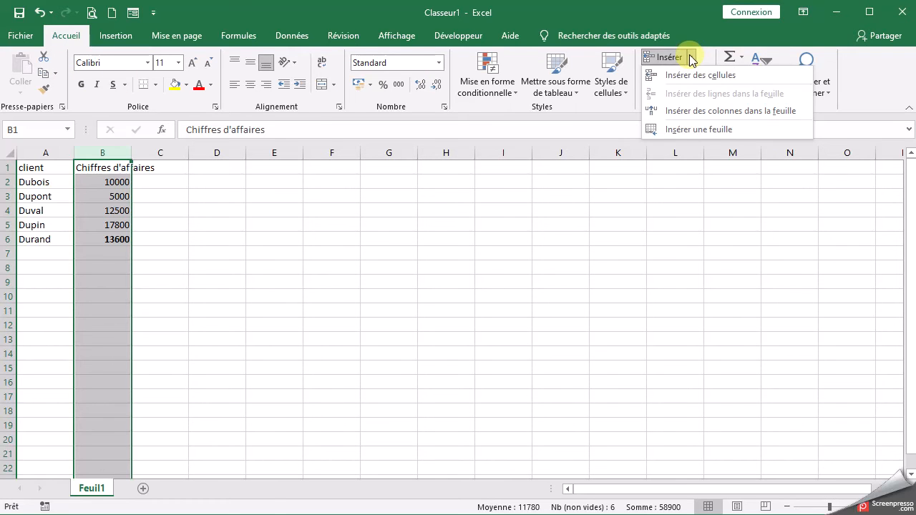
left_click(745, 113)
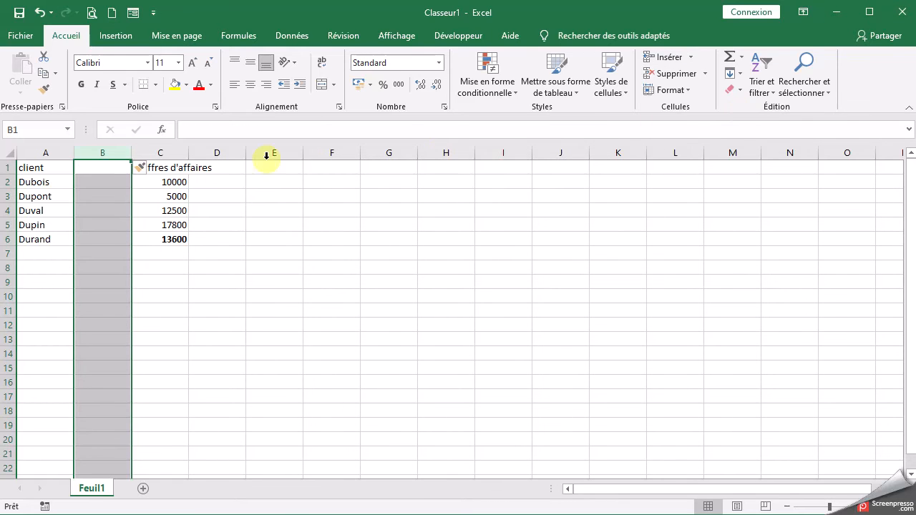
left_click(144, 182)
- Remove the newly inserted column B from the sheet and deselect it
left_click(99, 152)
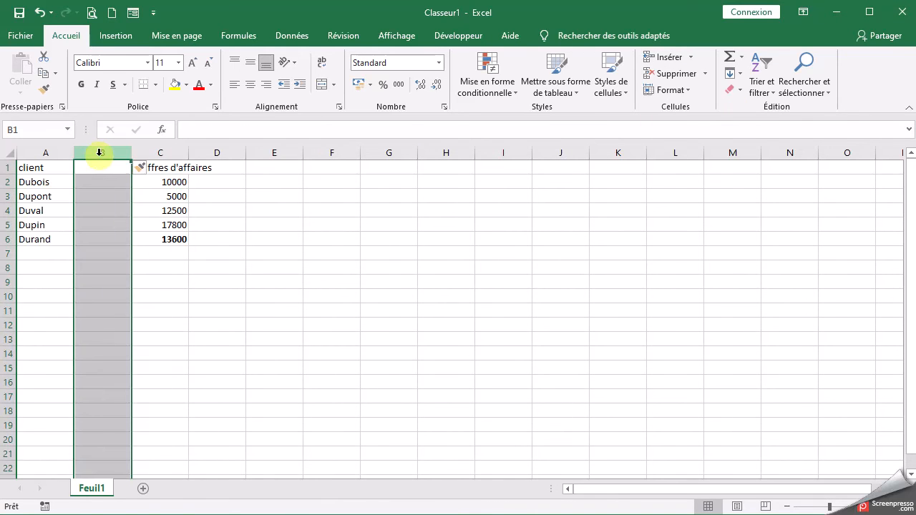
left_click(705, 73)
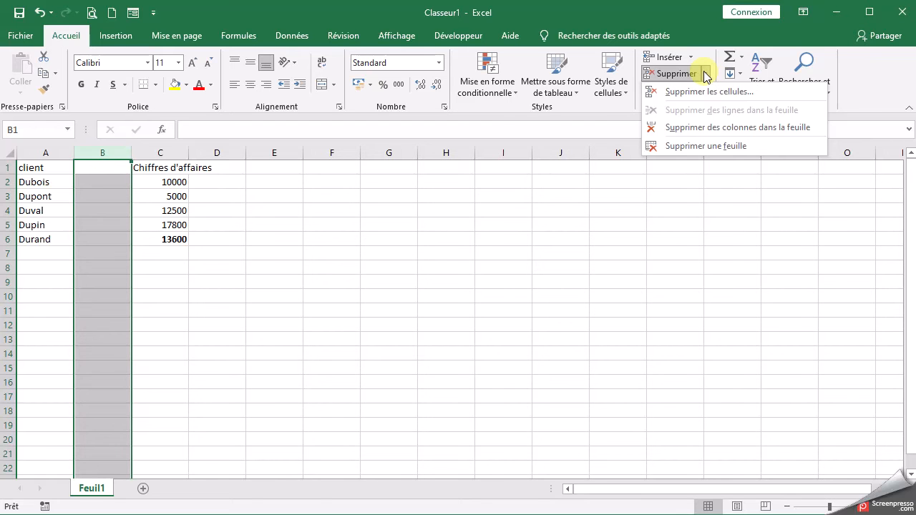
left_click(748, 132)
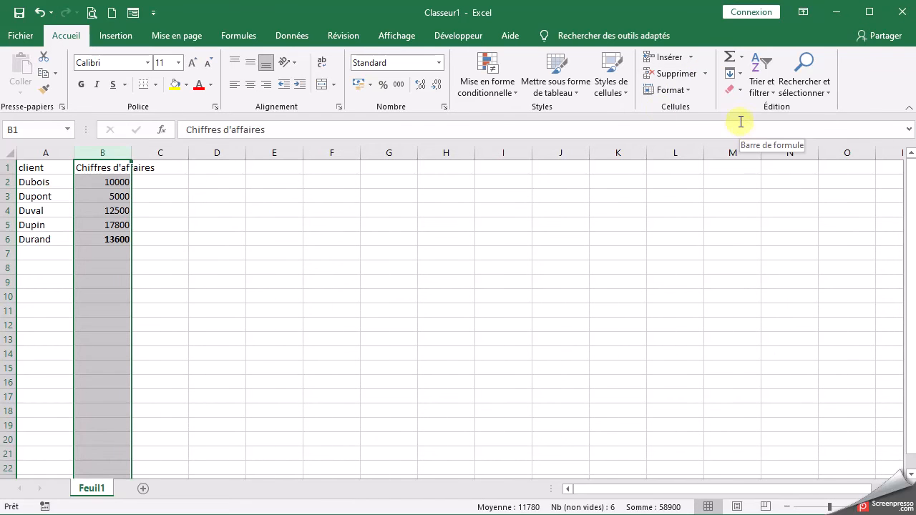
left_click(157, 215)
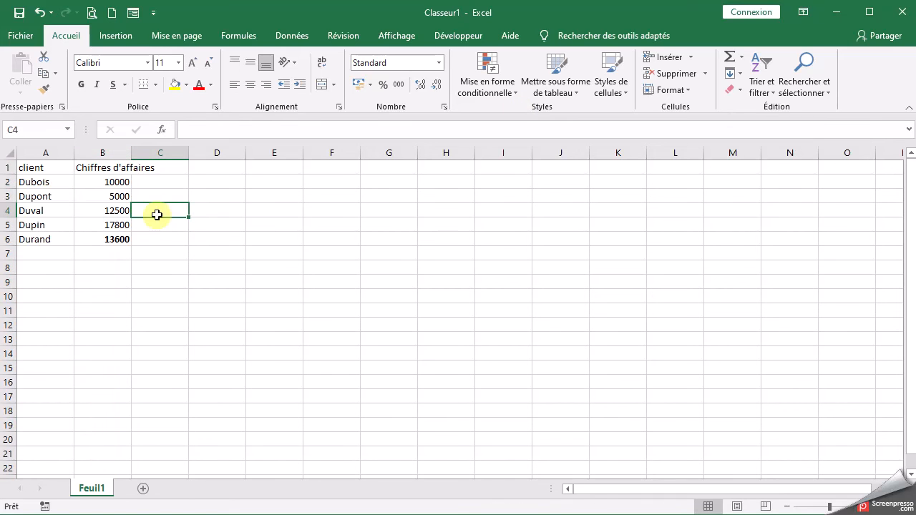
- Try out selecting the whole of row 5 and the range A5:D5
left_click(8, 224)
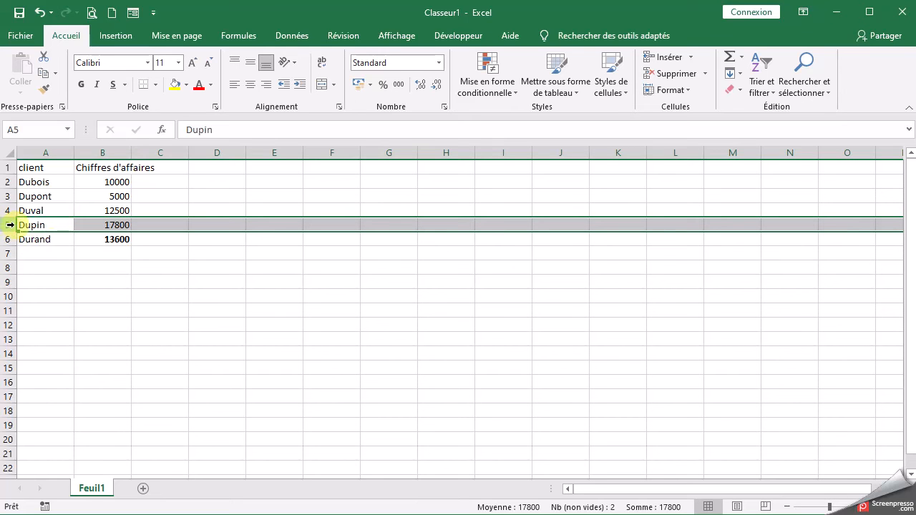
left_click(43, 225)
left_click_drag(43, 226, 235, 222)
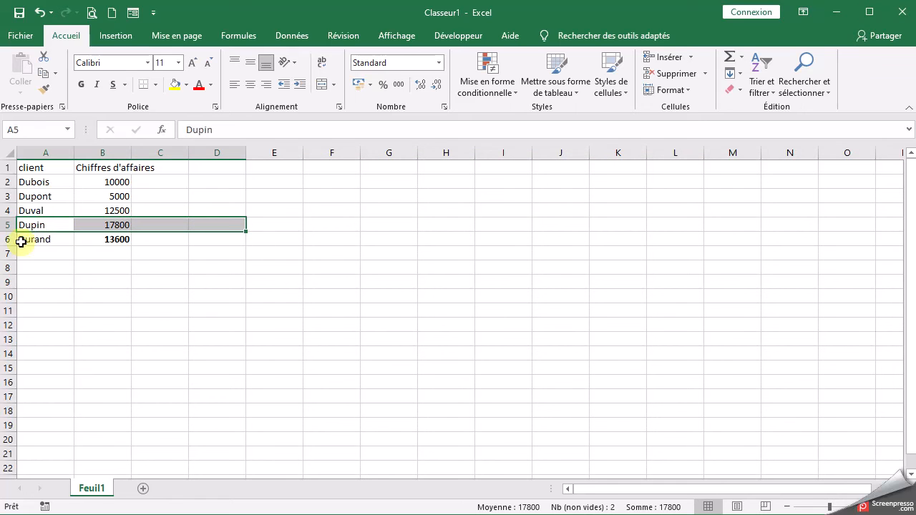
- Insert two empty rows at row 5, above the client with revenue 17800
left_click(7, 224)
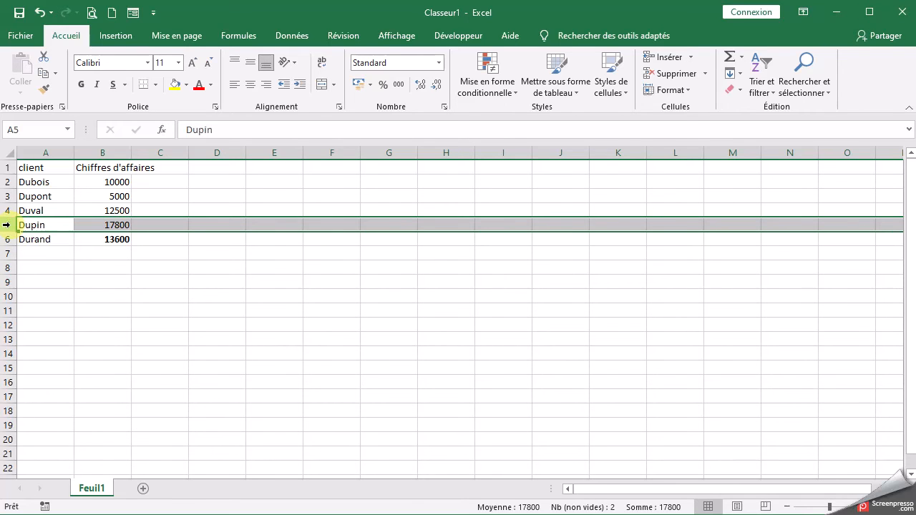
right_click(7, 224)
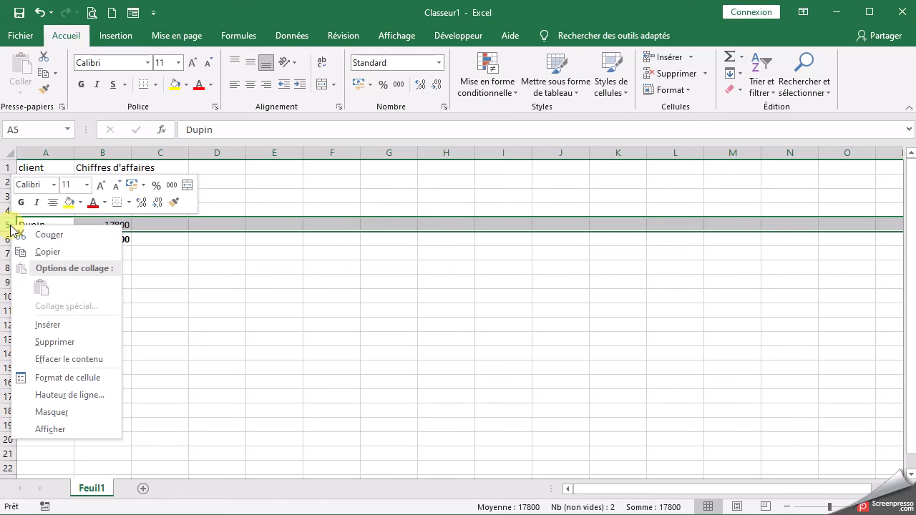
left_click(91, 321)
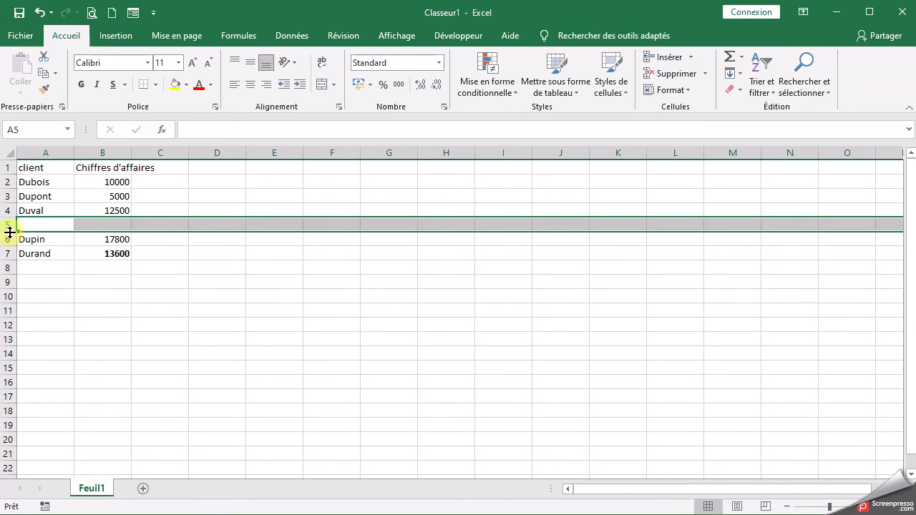
left_click(691, 60)
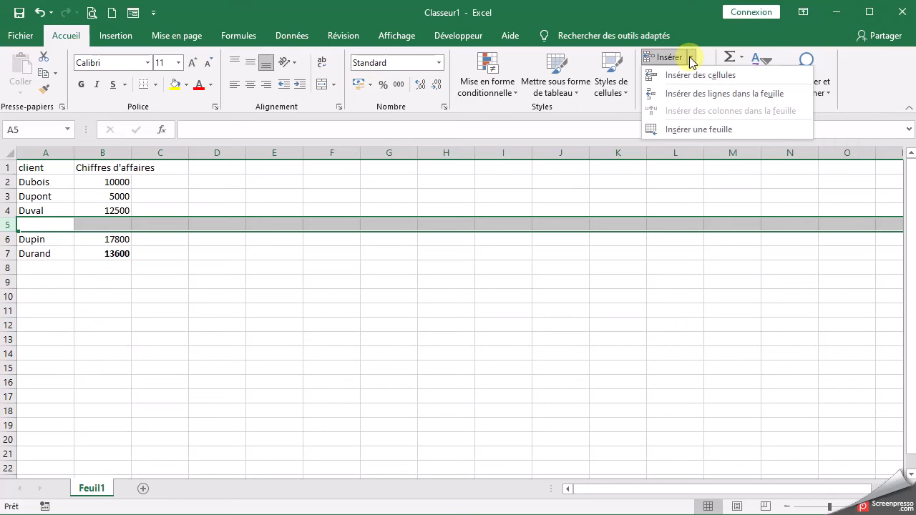
left_click(716, 97)
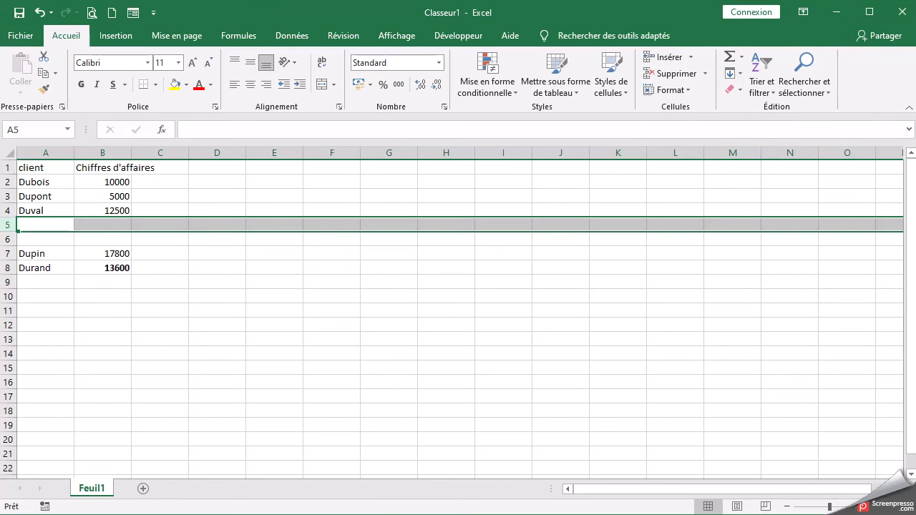
- Delete both empty rows between the clients with revenues 12500 and 17800
right_click(7, 225)
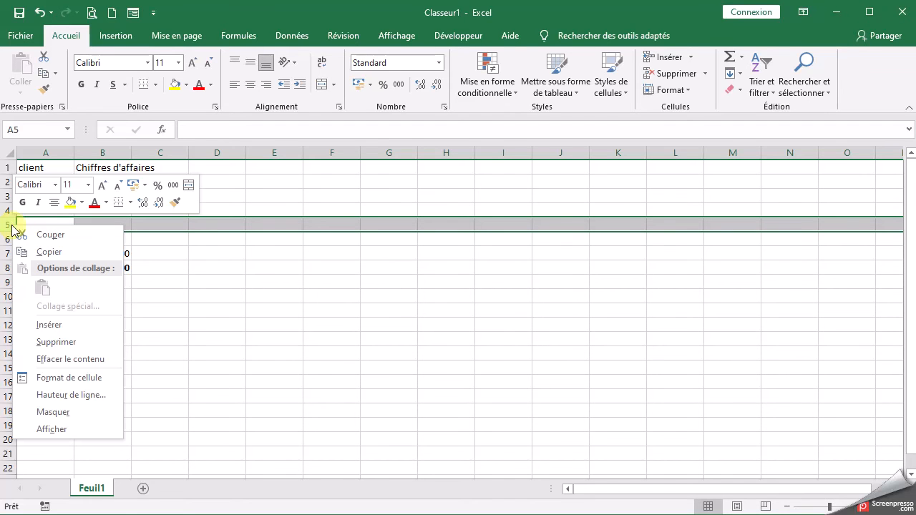
left_click(69, 339)
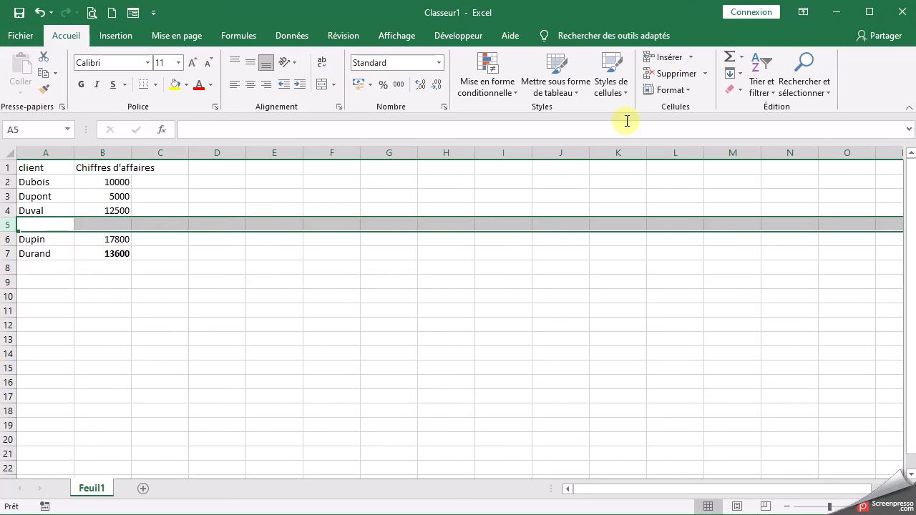
left_click(706, 75)
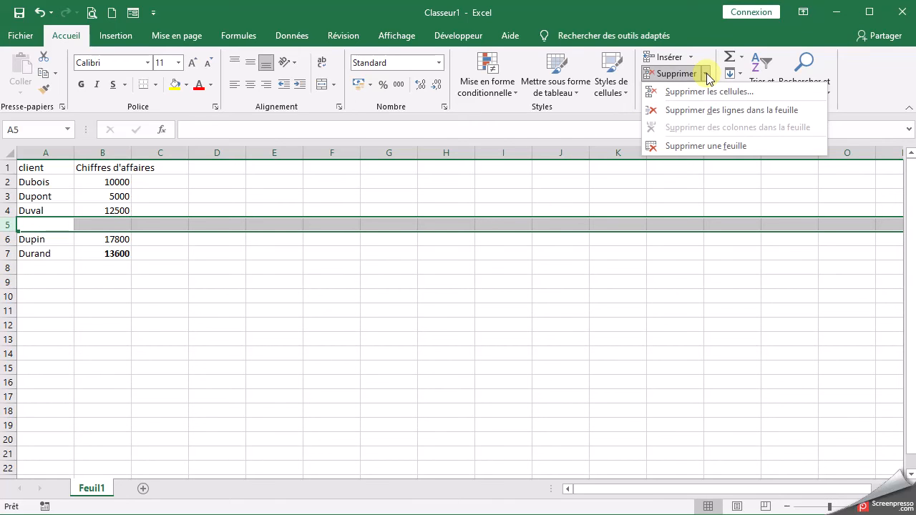
left_click(741, 115)
left_click(172, 279)
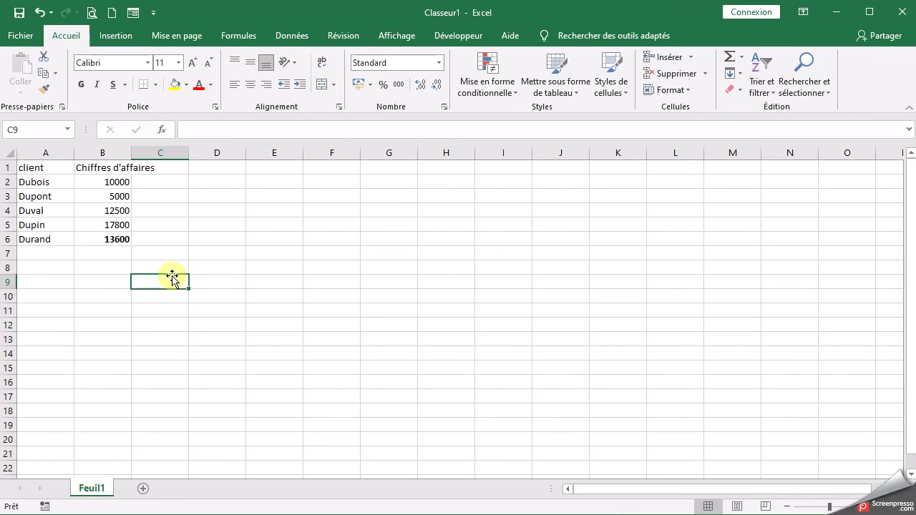
- Insert an empty row above the header row of the table
left_click(9, 168)
right_click(9, 167)
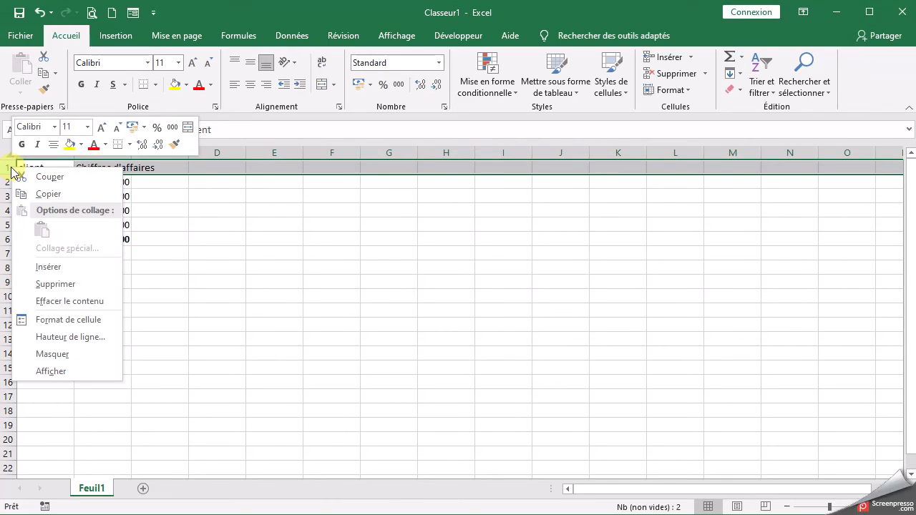
left_click(51, 264)
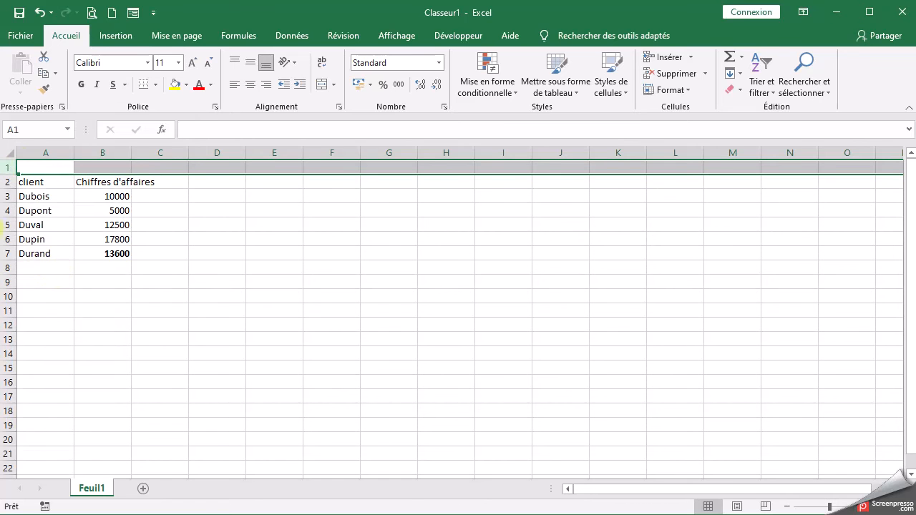
- Enter the title "suivi mensuel client" in cell A1
left_click(54, 168)
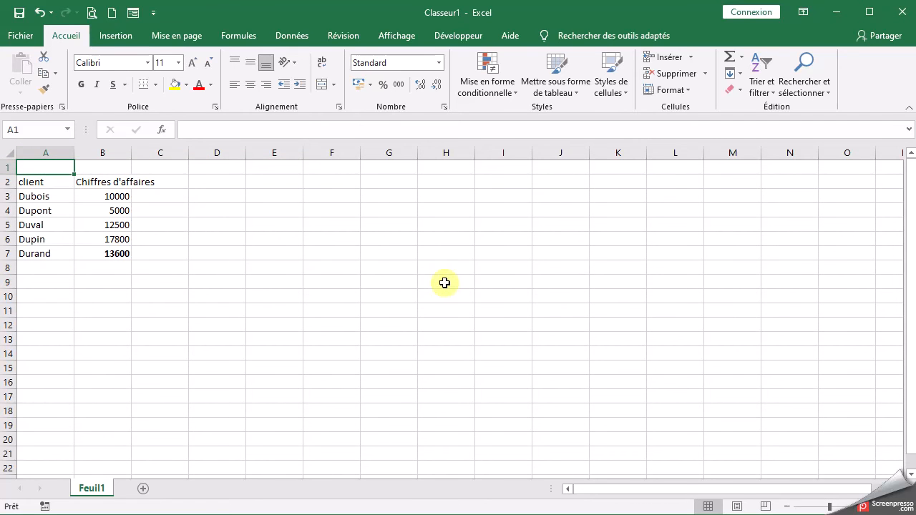
type("suiv")
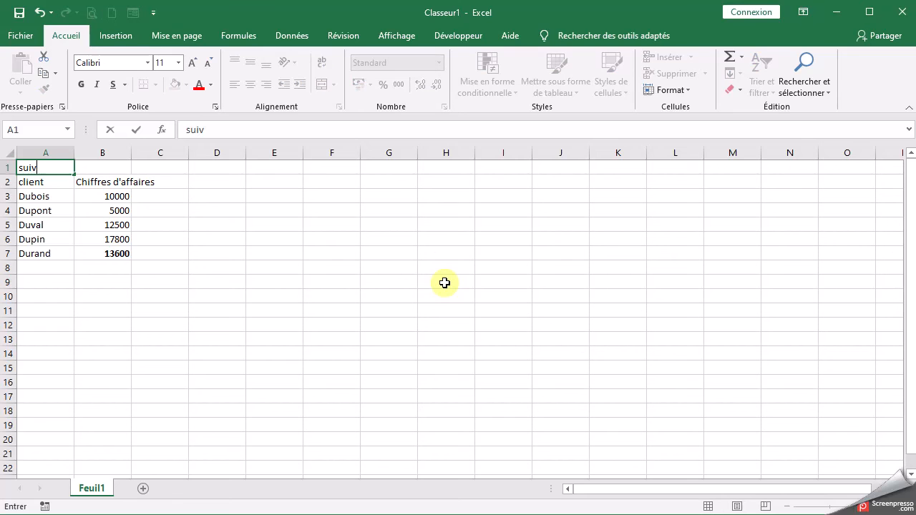
type("i mensuel client")
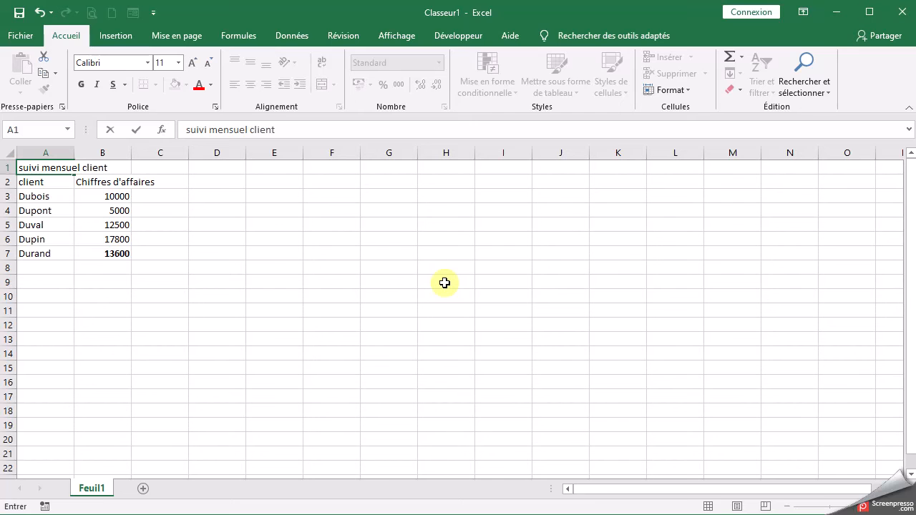
key("Return")
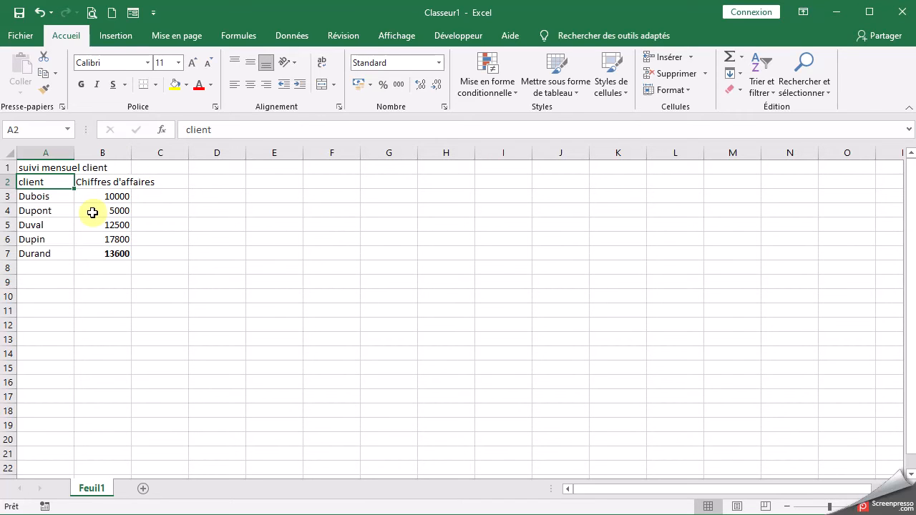
- Widen column B slightly, keeping it narrower than its Chiffres d'affaires header
left_click(108, 182)
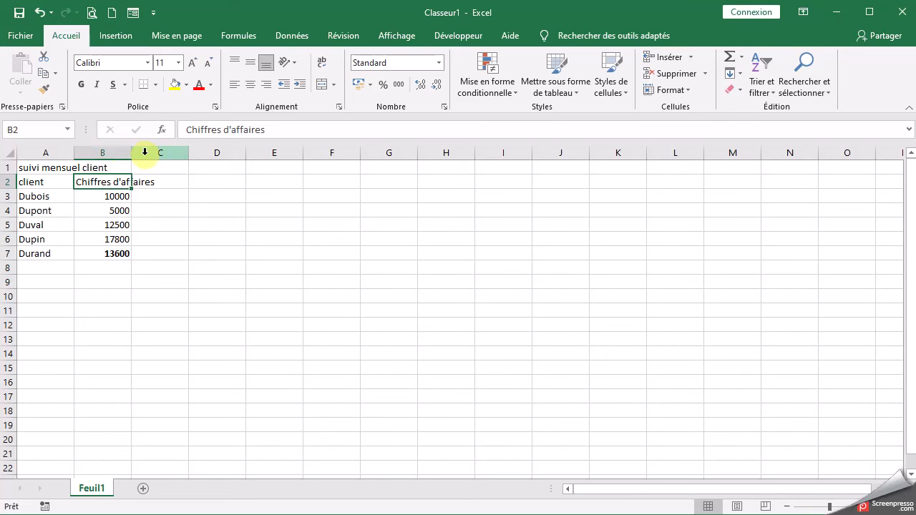
left_click_drag(130, 153, 129, 153)
mouse_move(142, 154)
left_mouse_down()
mouse_move(171, 153)
mouse_move(135, 153)
left_mouse_up()
left_click(150, 224)
- Wrap the text of the Chiffres d'affaires header in cell B2
left_click(108, 182)
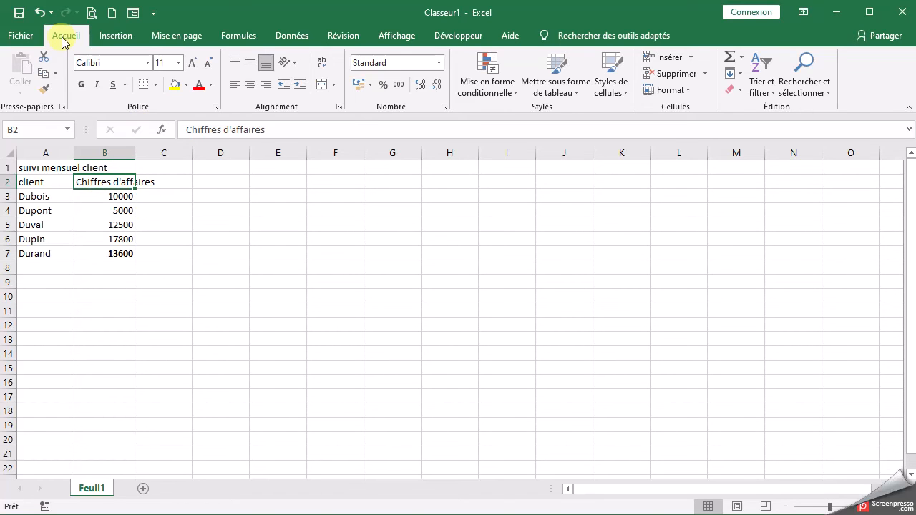
left_click(327, 67)
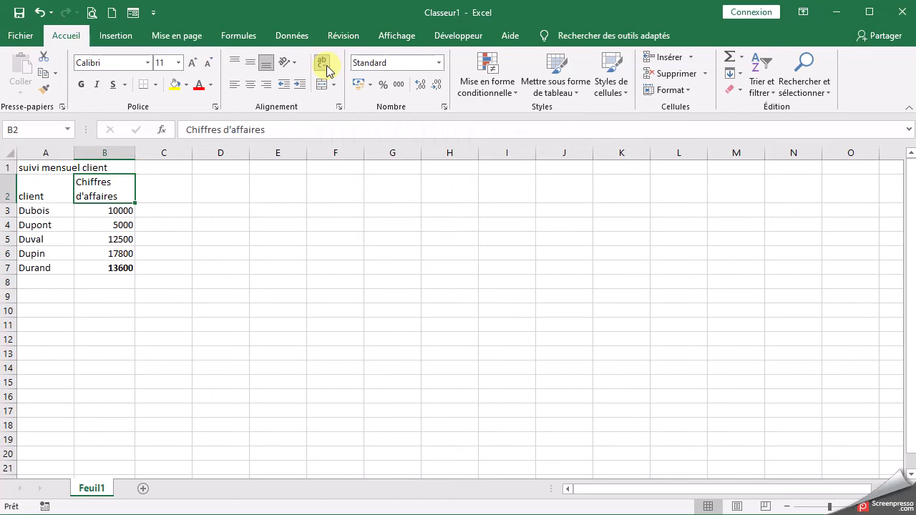
left_click(261, 298)
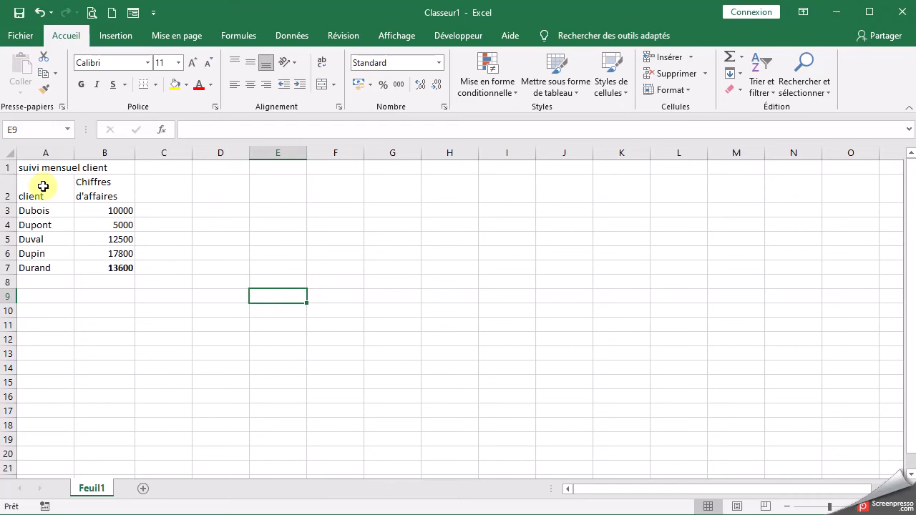
- Examine cells A1 and B1 separately to check which one holds the title text
left_click_drag(35, 168, 101, 165)
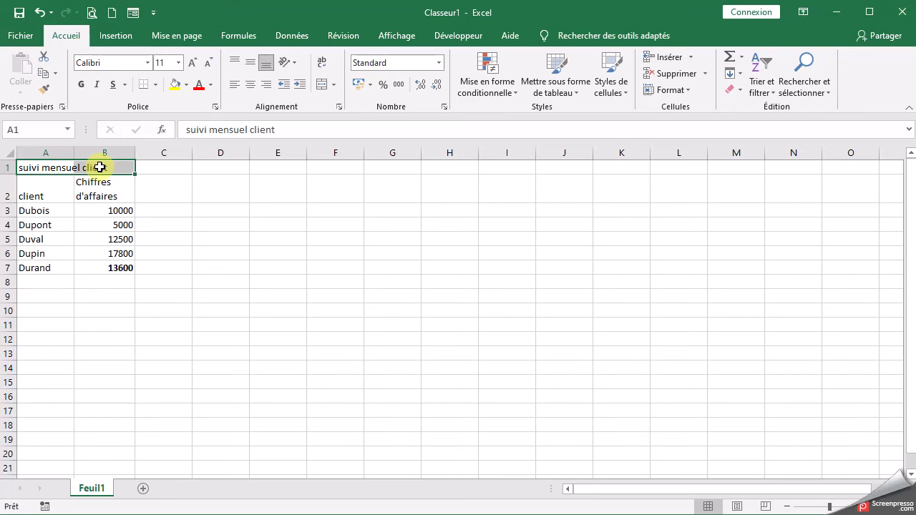
left_click(76, 169)
left_click(68, 167)
left_click(113, 167)
left_click(45, 168)
left_click(105, 168)
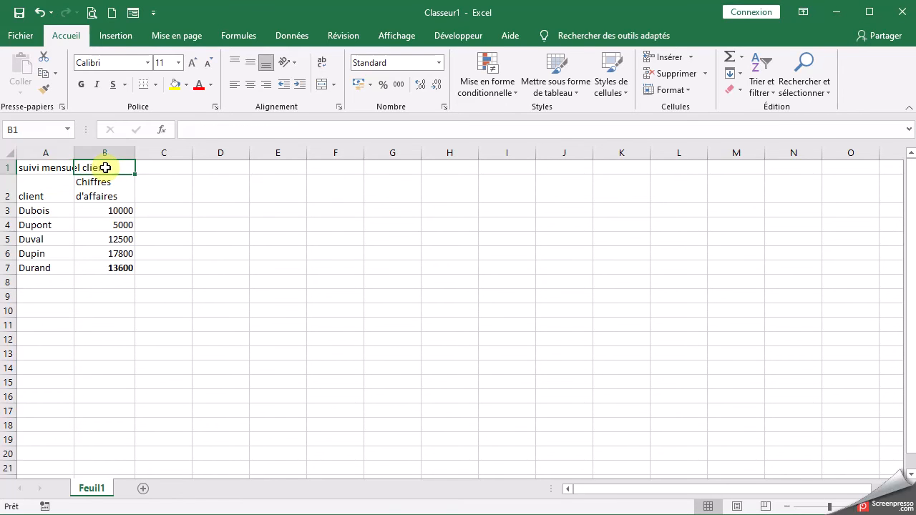
left_click(43, 168)
left_click(102, 167)
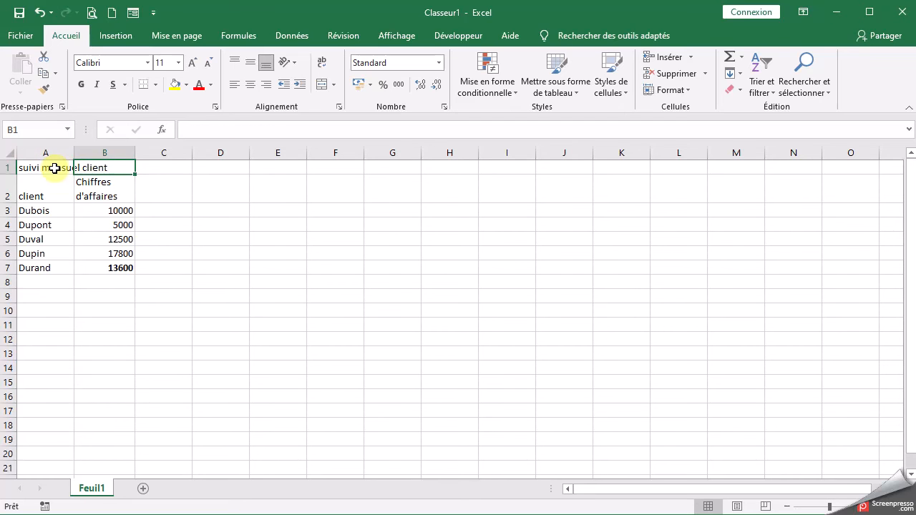
left_click(63, 167)
left_click(94, 167)
- Merge and center the title across cells A1:B1
left_click_drag(43, 167, 116, 167)
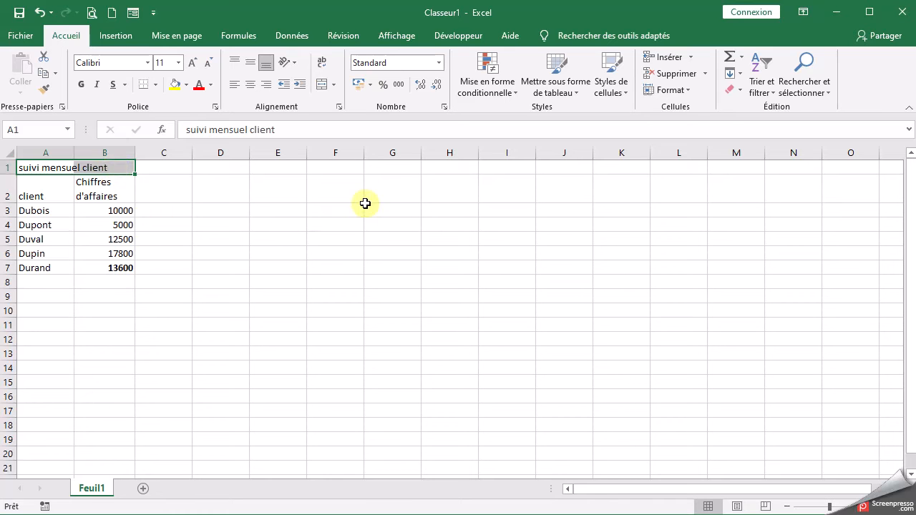
left_click(324, 85)
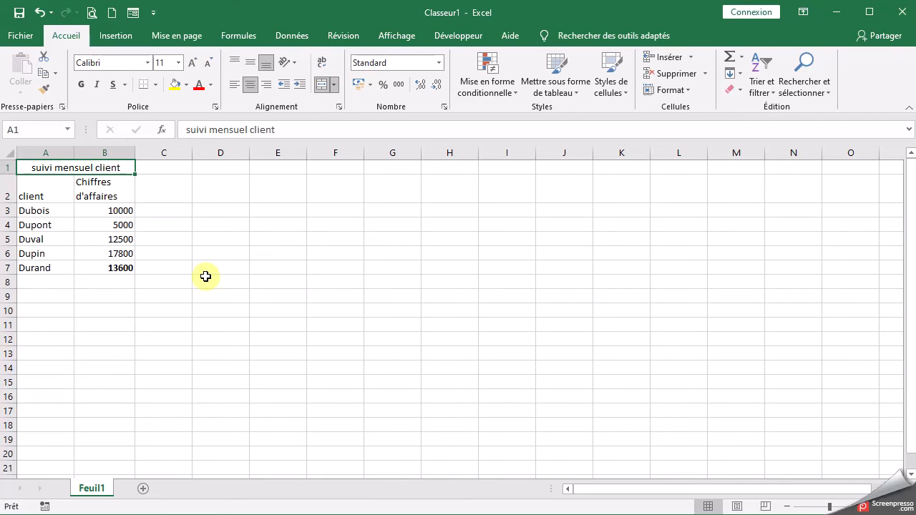
- Set a blue double-line outline border around the table in A1:B7 through the detailed border settings
left_click(211, 254)
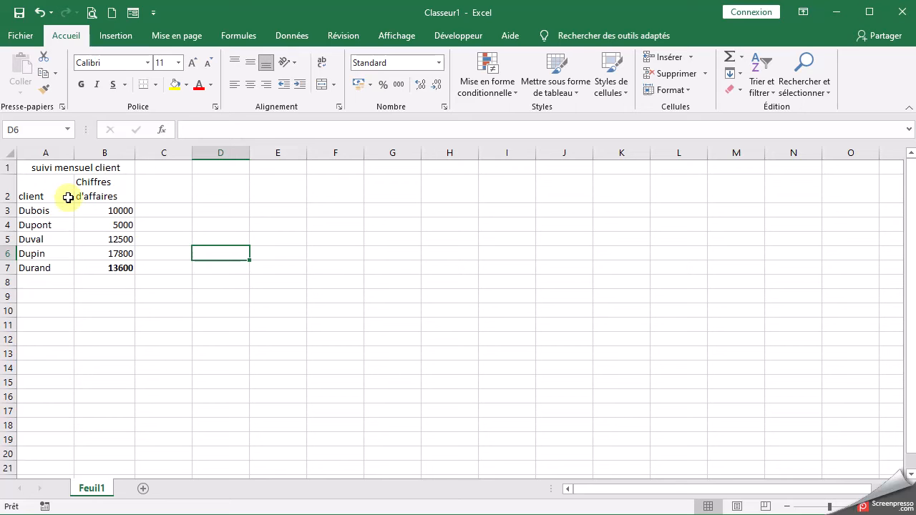
left_click_drag(32, 167, 100, 267)
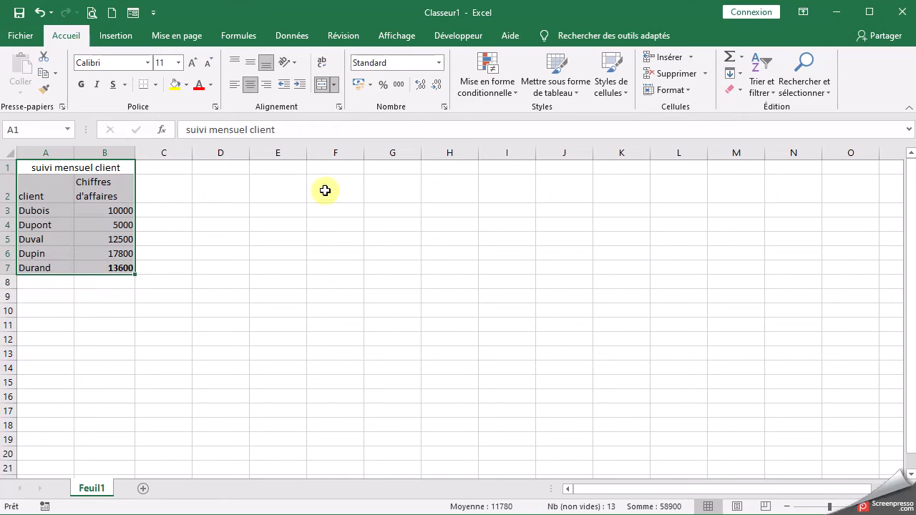
left_click(156, 85)
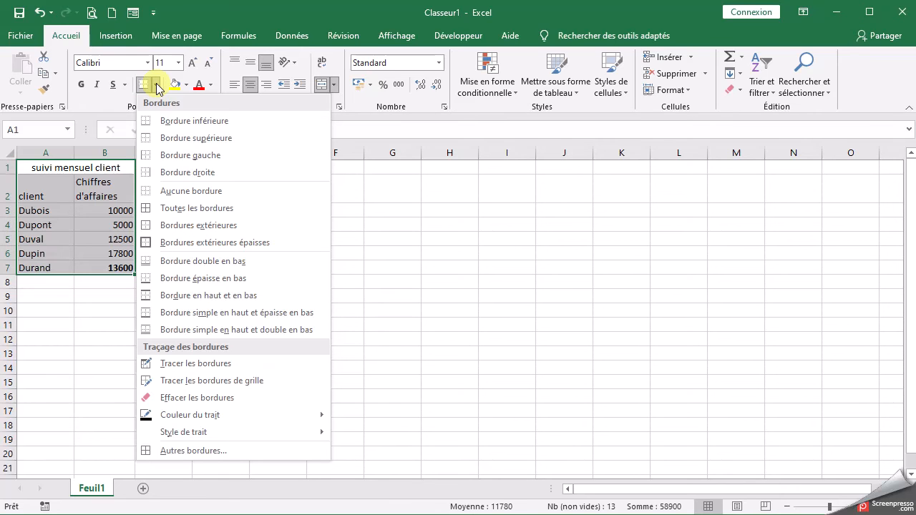
left_click(244, 450)
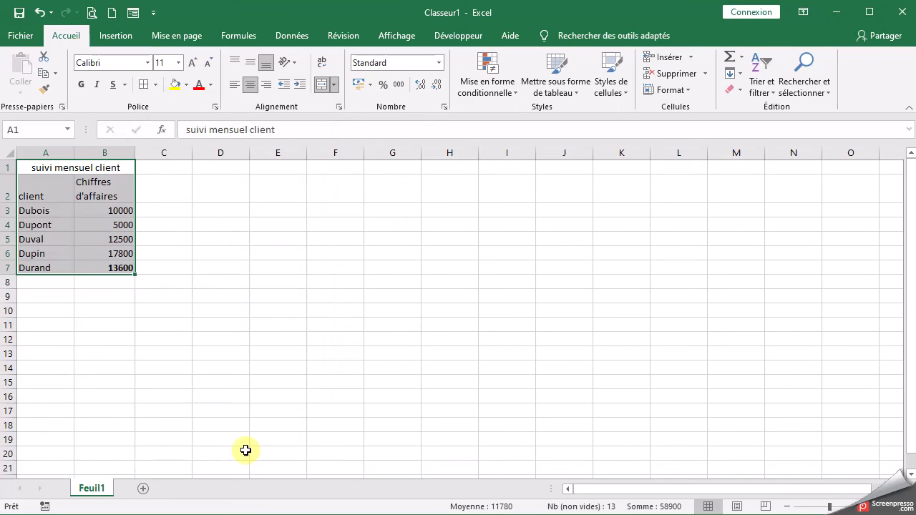
left_click_drag(562, 198, 361, 55)
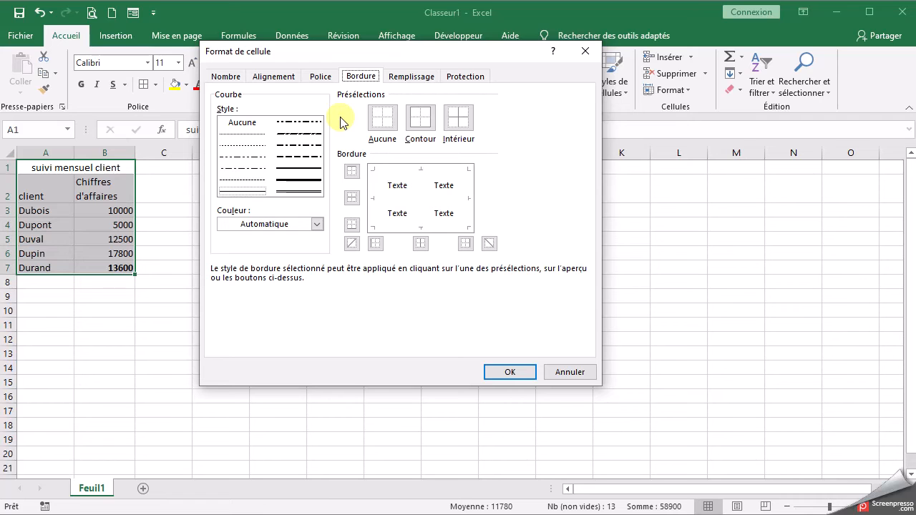
left_click(300, 192)
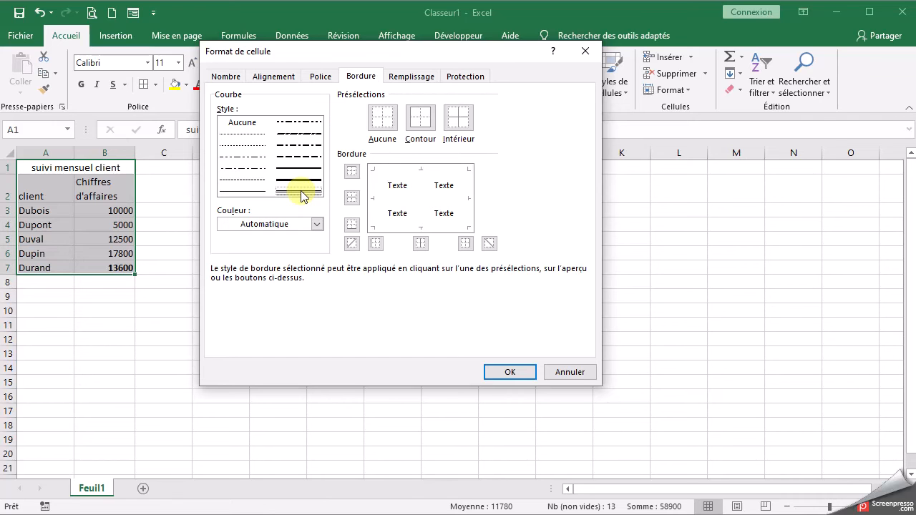
left_click(302, 224)
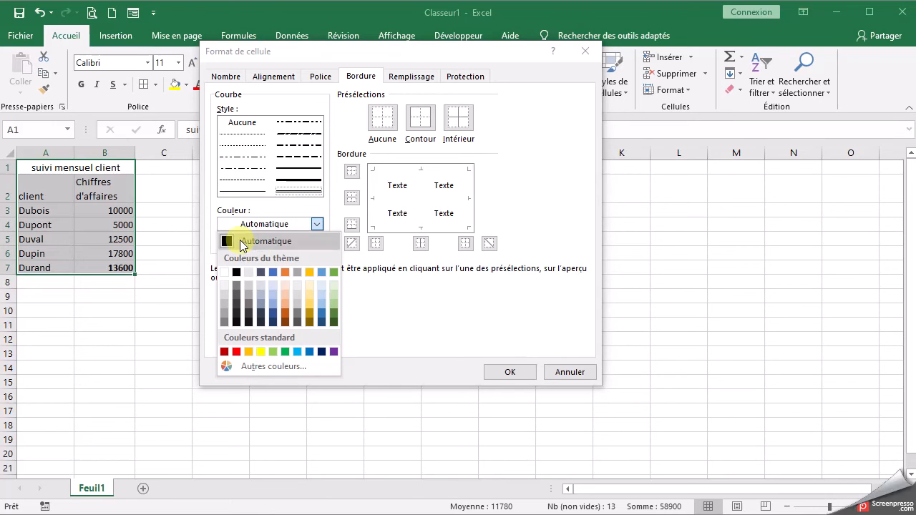
left_click(273, 271)
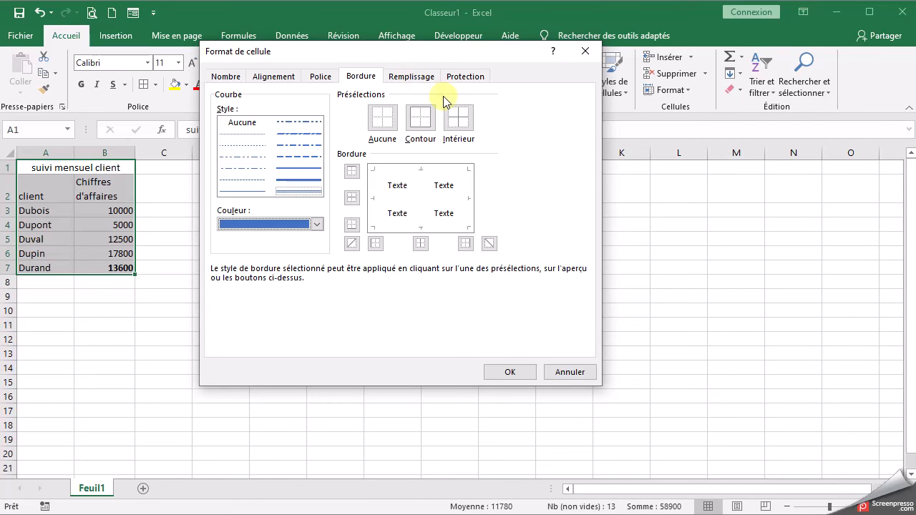
left_click(421, 119)
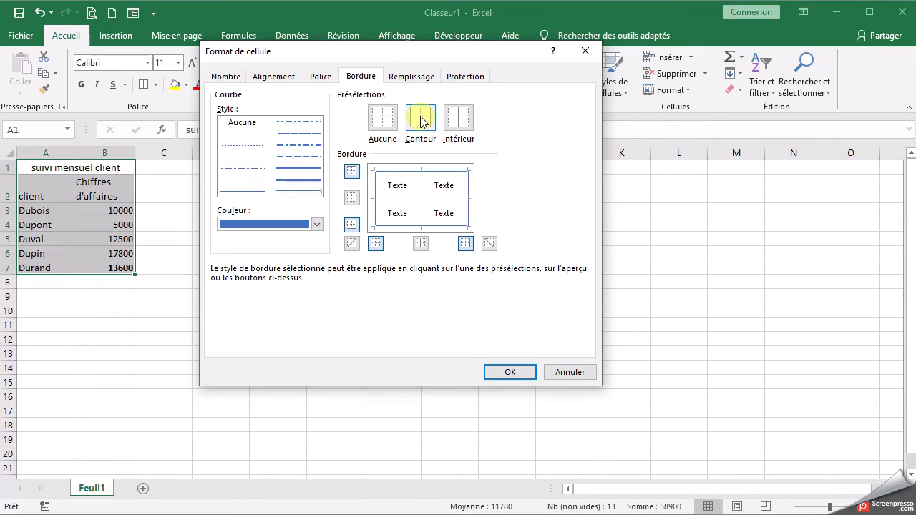
- Set blue medium-thick solid lines for the inside borders of the table
left_click(298, 169)
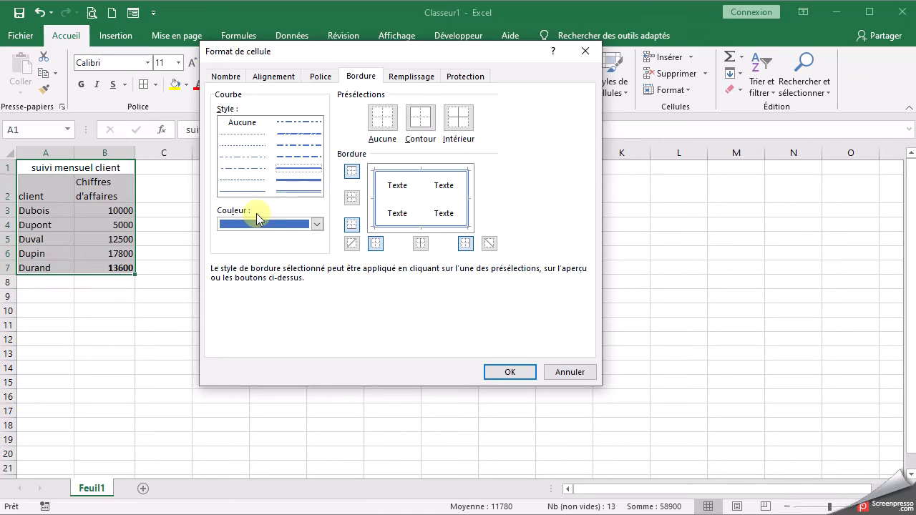
left_click(293, 226)
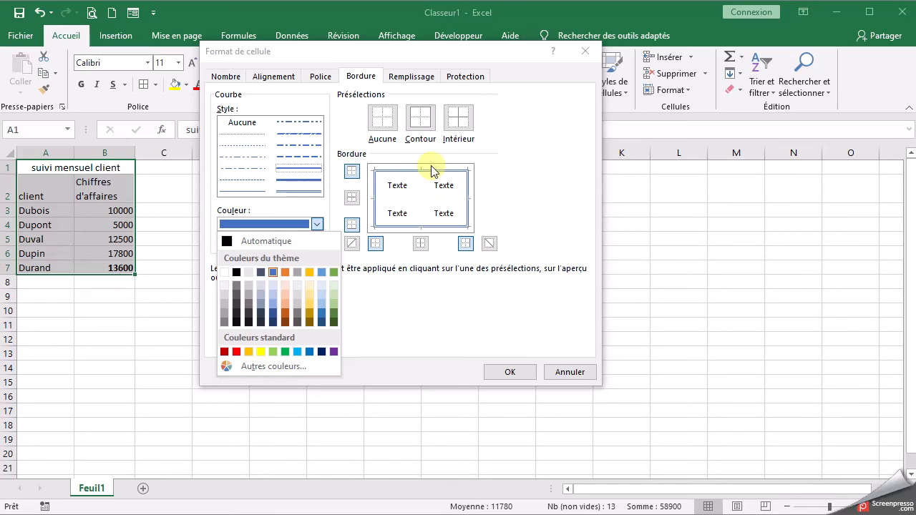
left_click(460, 123)
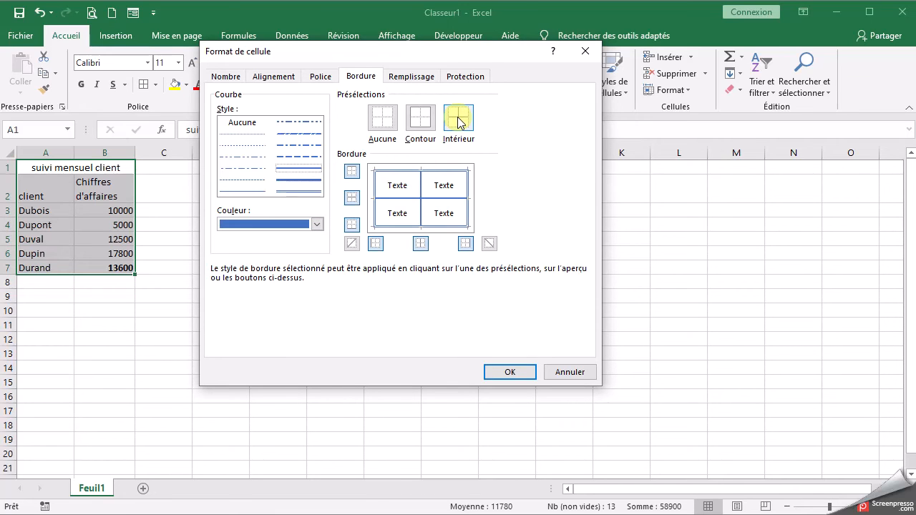
- Change the horizontal inside borders to a thin orange dashed line and apply the borders to the table
left_click(241, 182)
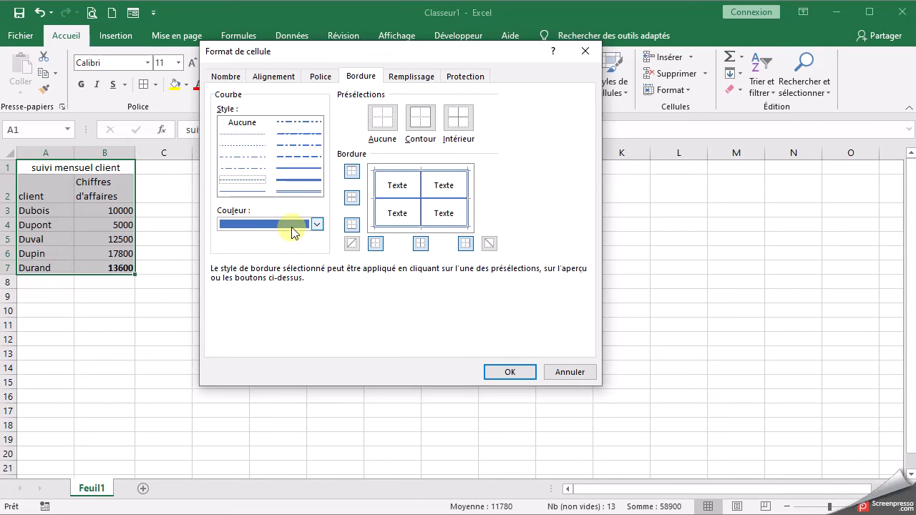
left_click(290, 224)
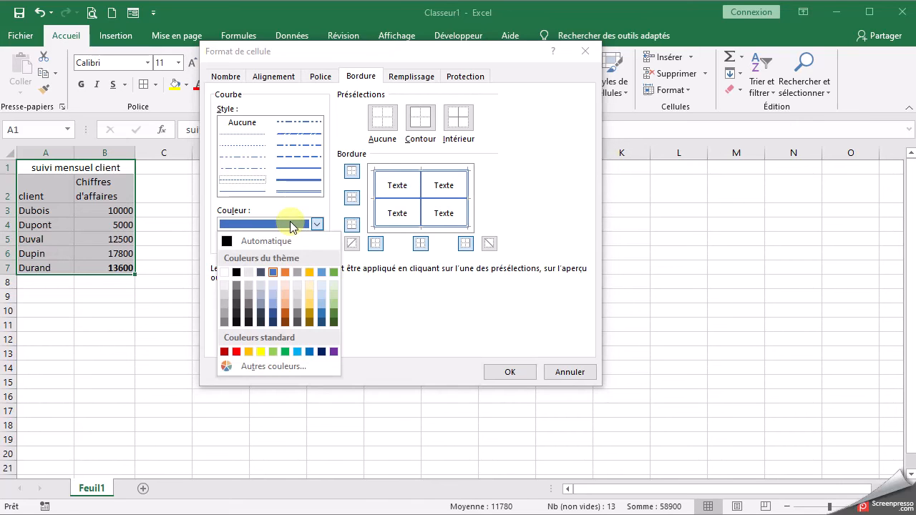
left_click(285, 273)
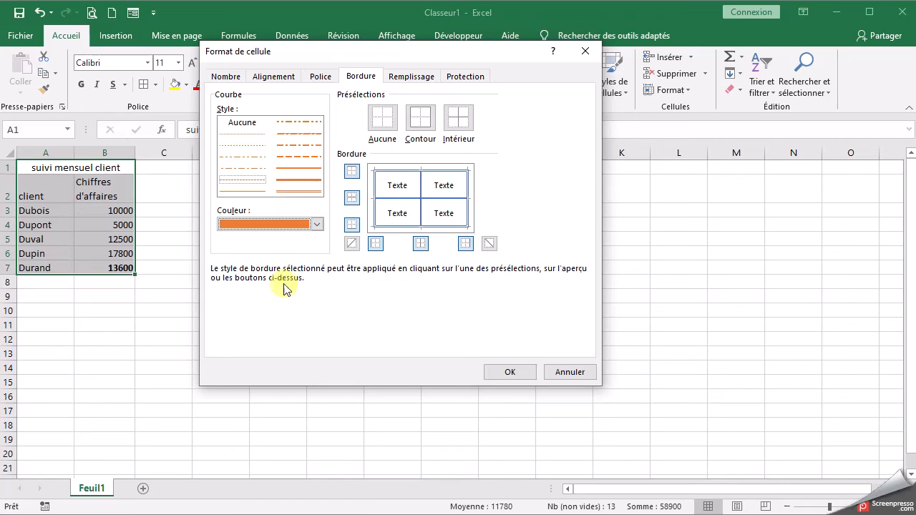
left_click(397, 202)
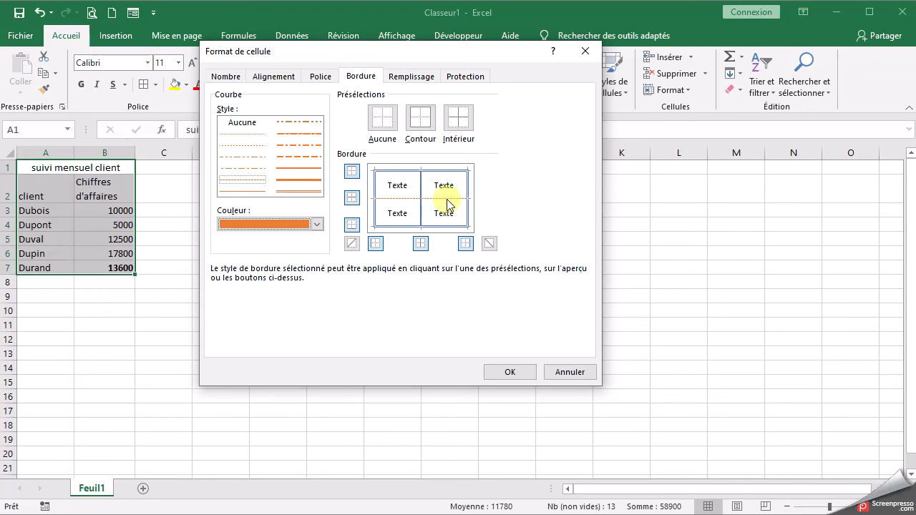
left_click(516, 372)
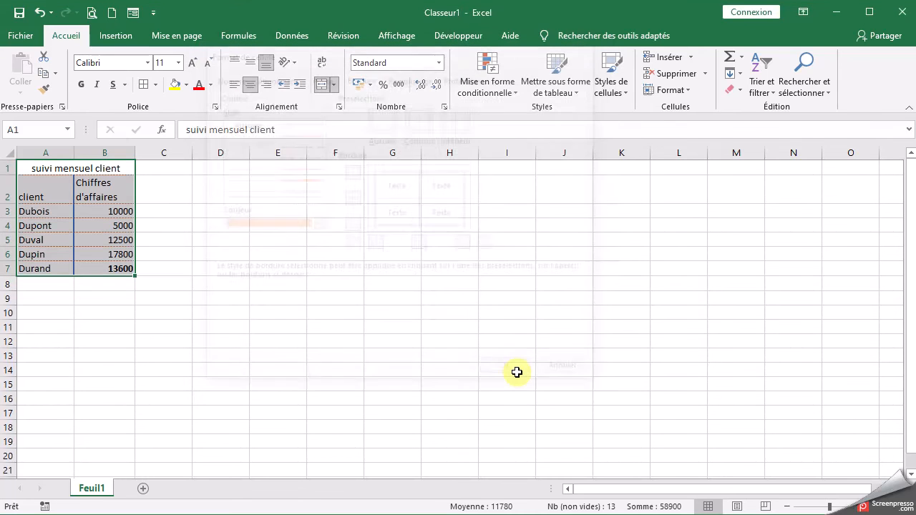
left_click(300, 295)
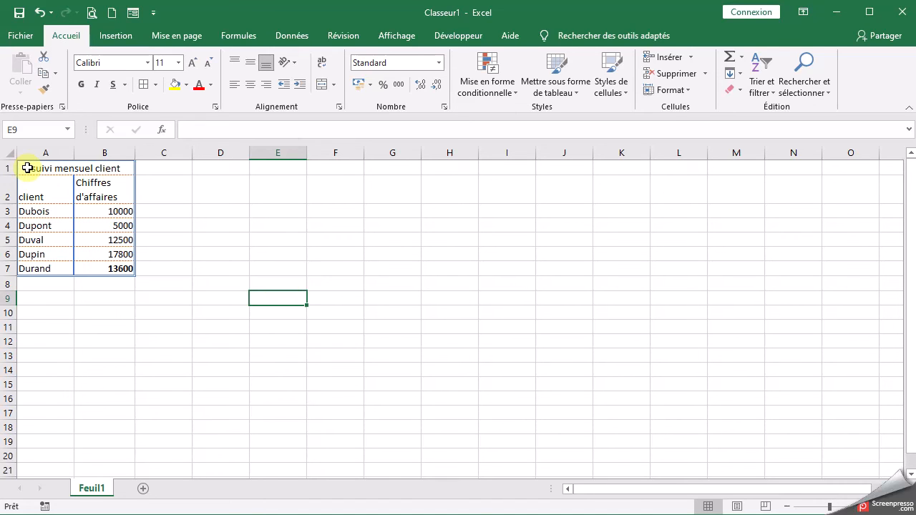
- Add a blue double-line border beneath the merged title cell A1:B1
left_click(27, 167)
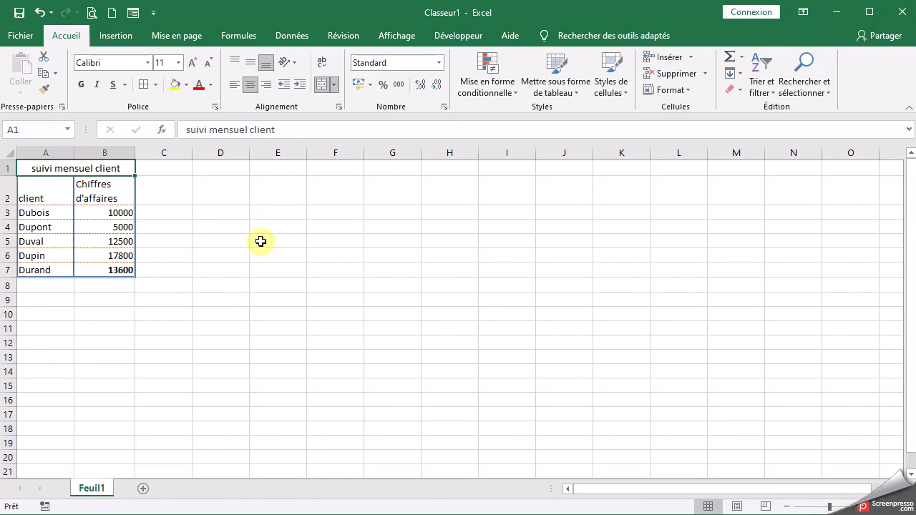
left_click(246, 236)
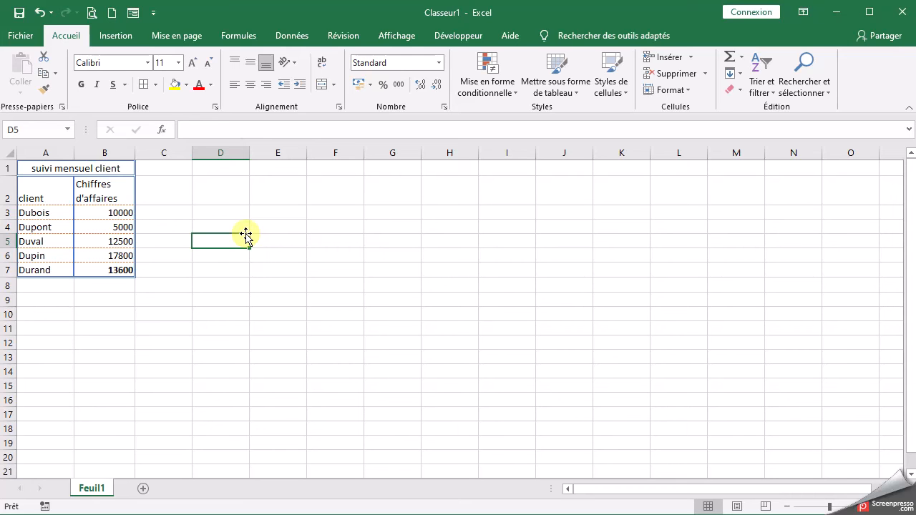
- Fill the title and header cells A1:B2 with a light gold background
left_click(72, 168)
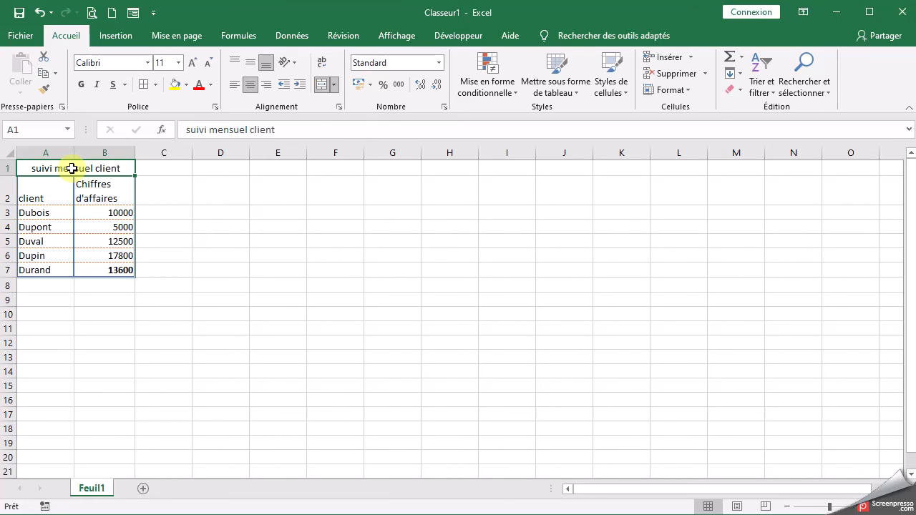
left_click_drag(72, 168, 73, 190)
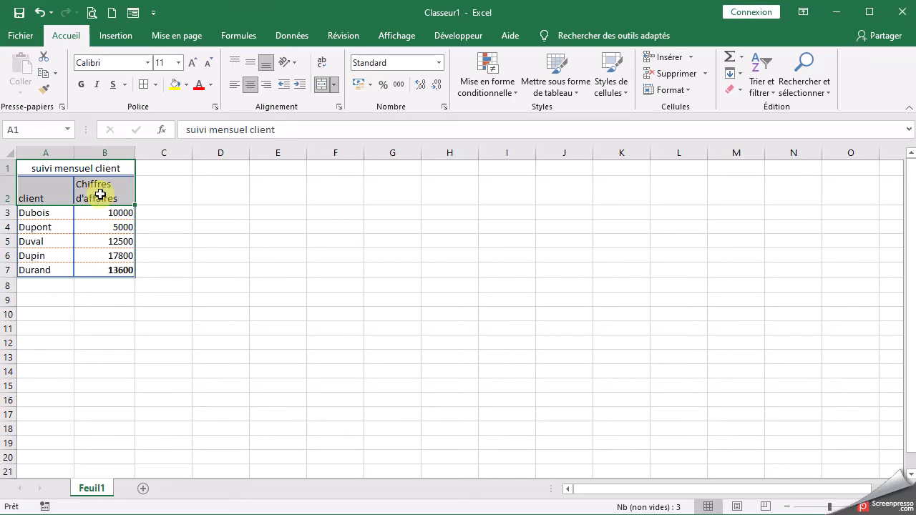
left_click(187, 86)
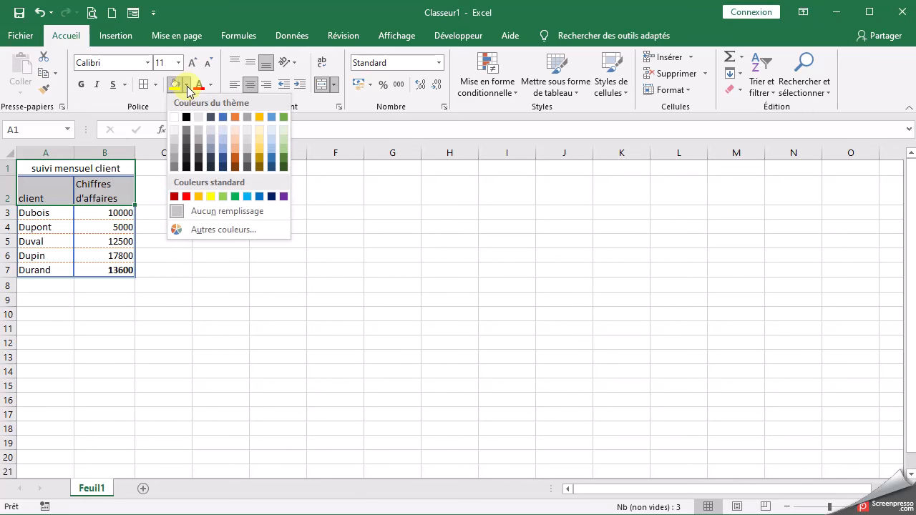
left_click(260, 135)
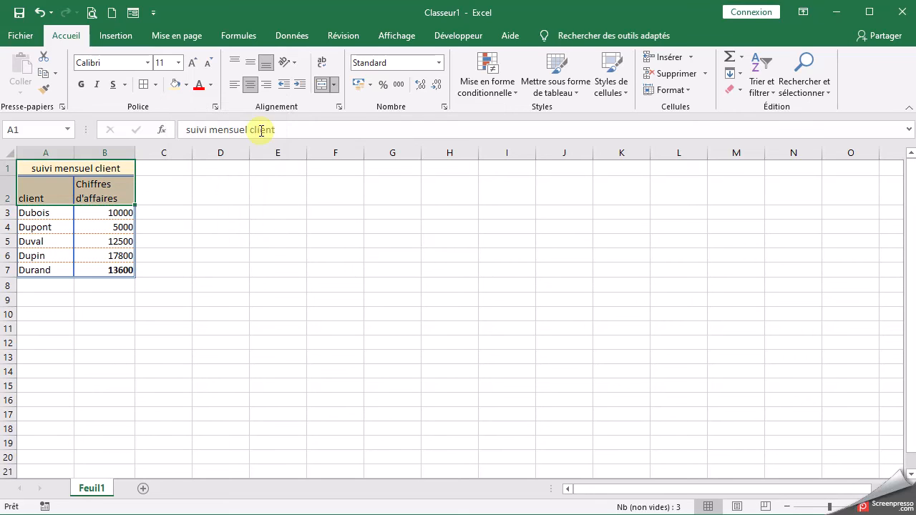
left_click(270, 260)
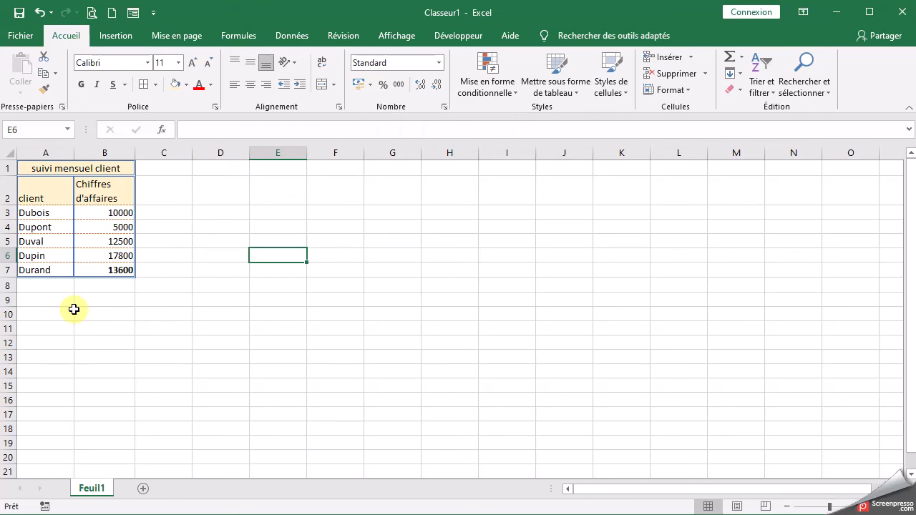
- Make the text of the title and header cells A1:B2 bold
left_click(63, 169)
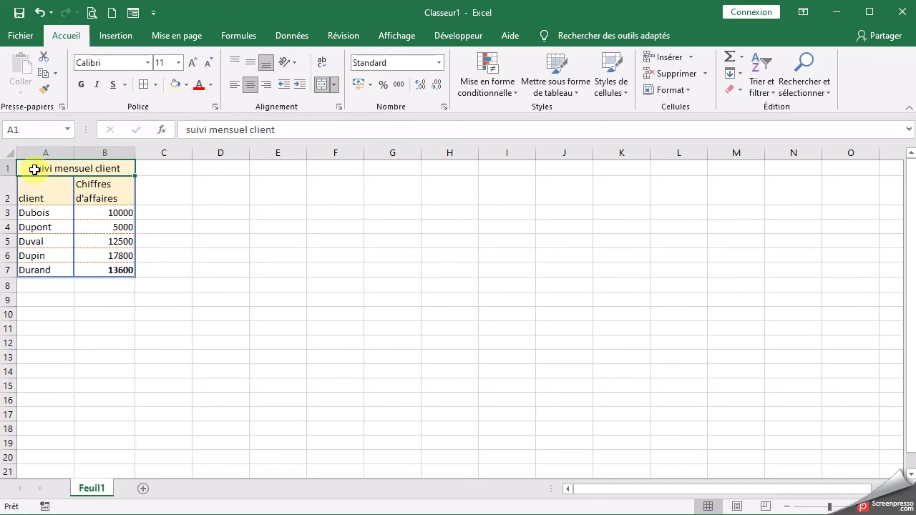
left_click_drag(50, 167, 89, 191)
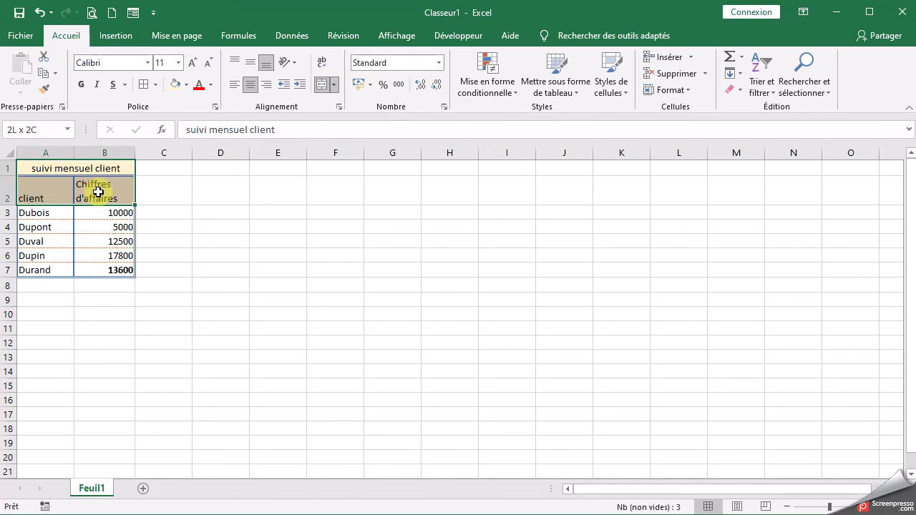
left_click(81, 87)
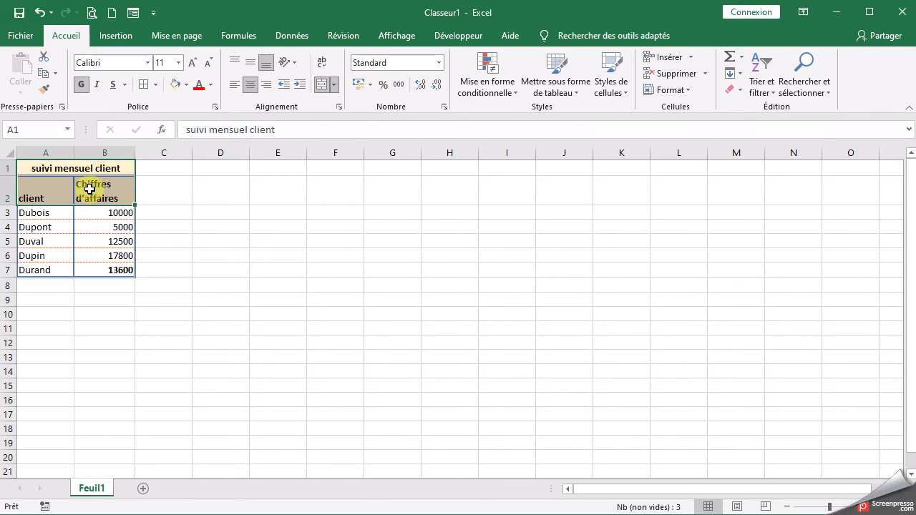
- Center the title and header text in A1:B2 both horizontally and vertically
left_click(250, 88)
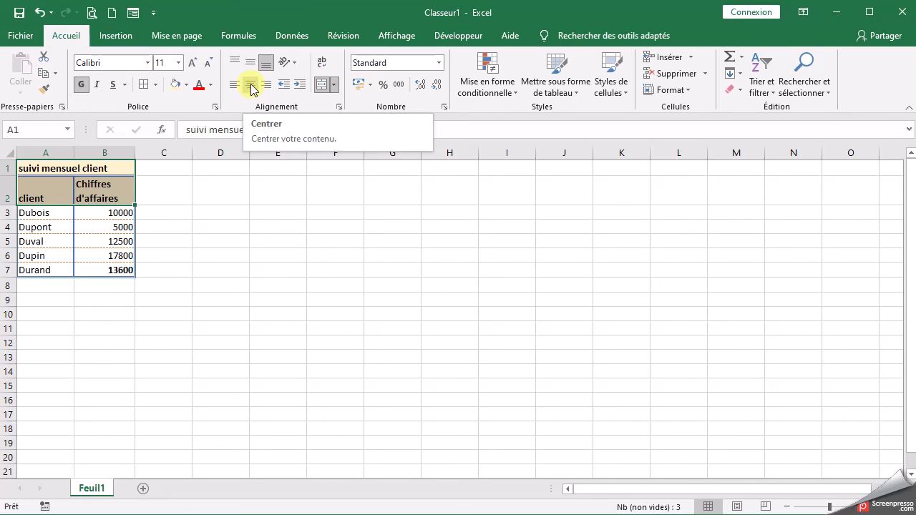
left_click(253, 90)
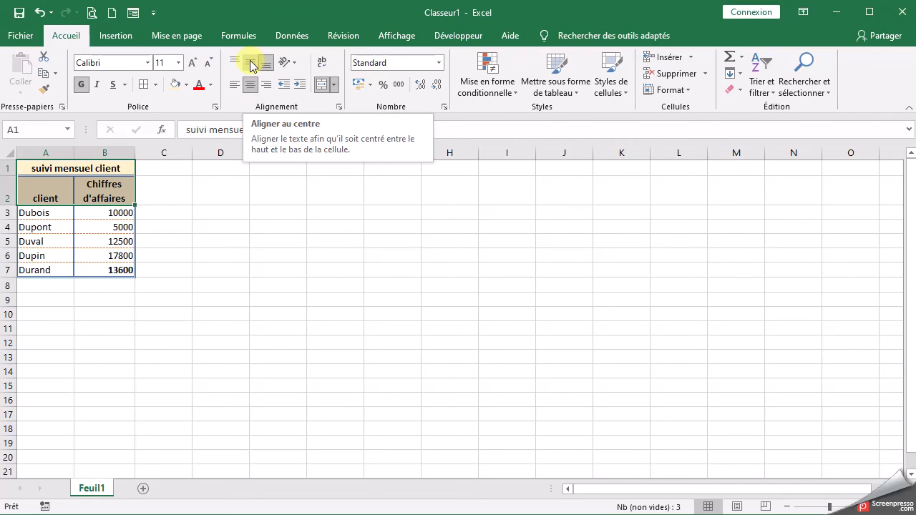
left_click(252, 67)
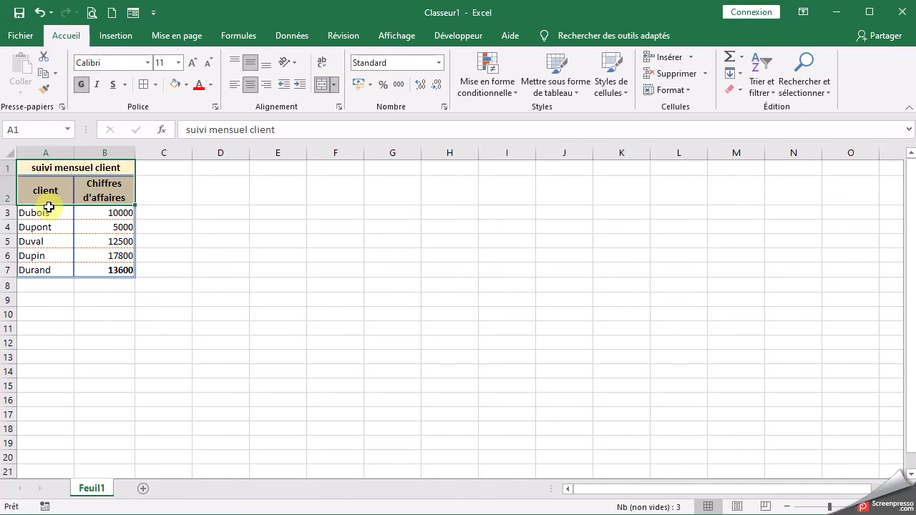
left_click(227, 209)
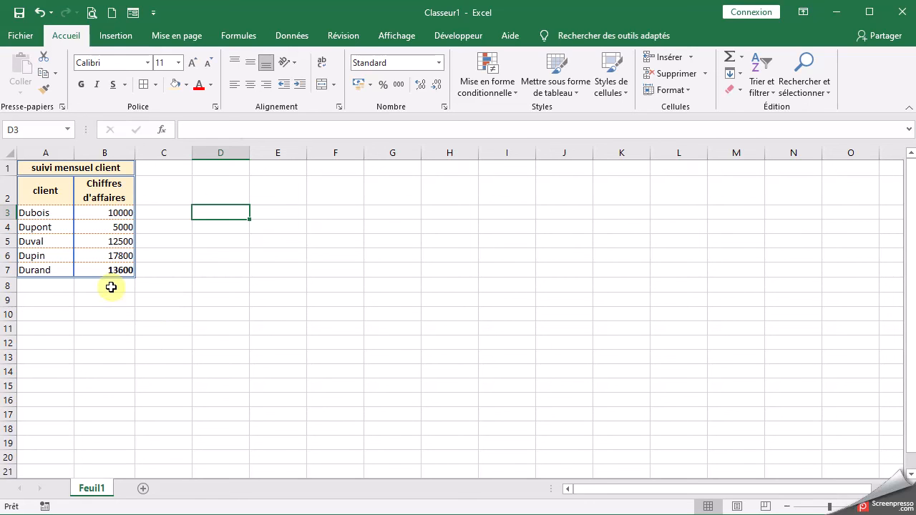
- Use Quick Analysis to add a sum (Somme) of the revenue figures B3:B7 beneath the column in B8
left_click_drag(108, 213, 107, 267)
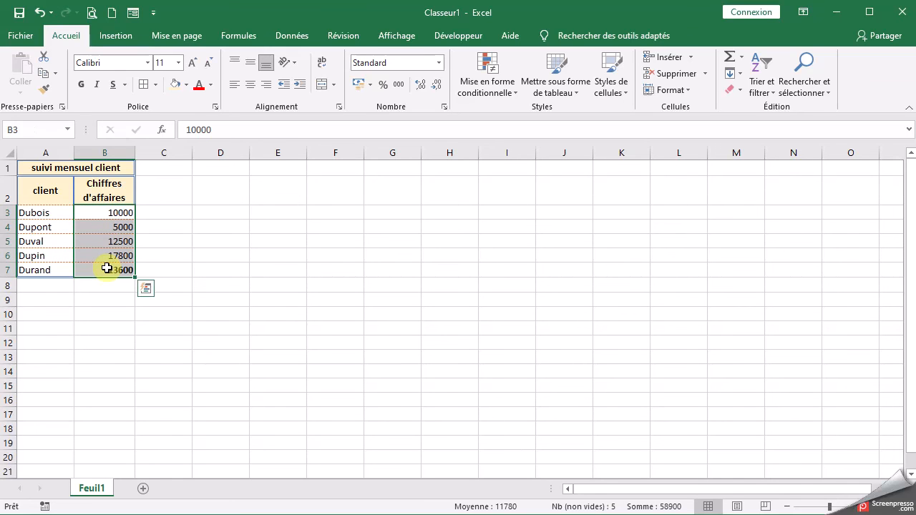
left_click(147, 290)
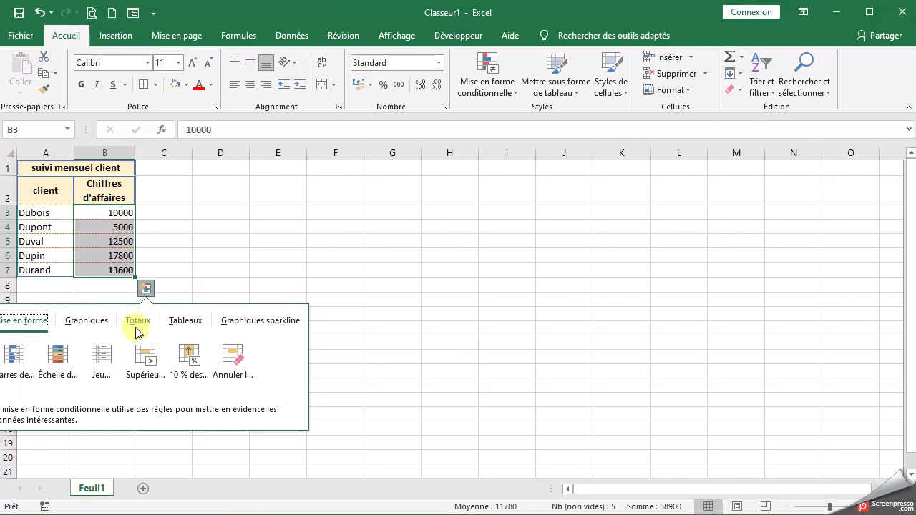
left_click(142, 323)
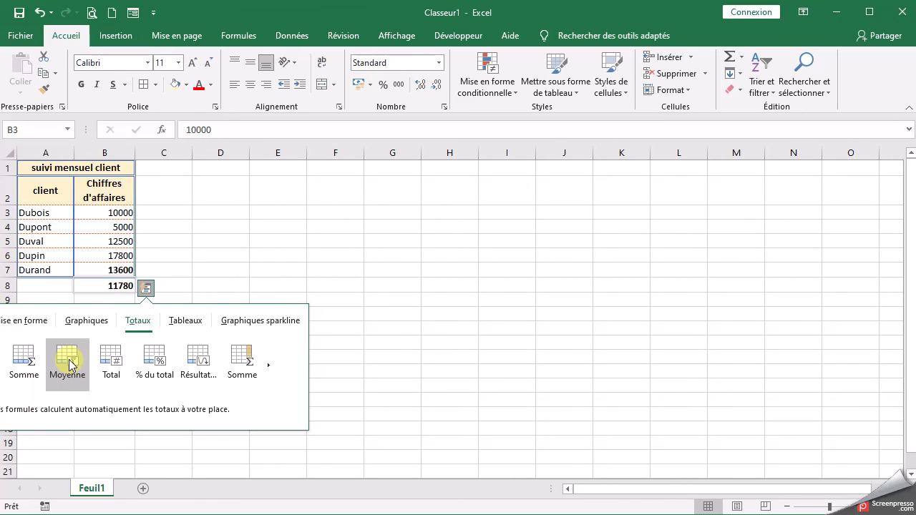
left_click(20, 358)
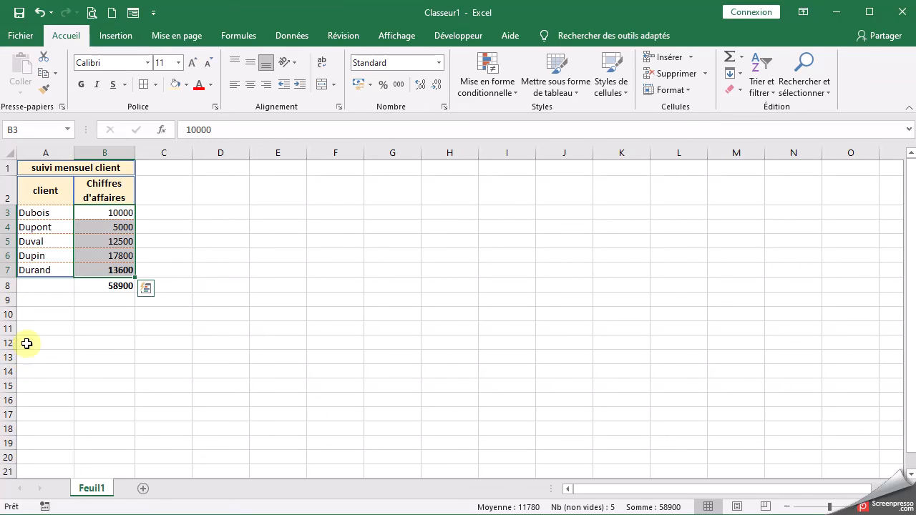
- Enter the row labels "total" in cell A8 and "moyenne" in cell A9
left_click(53, 285)
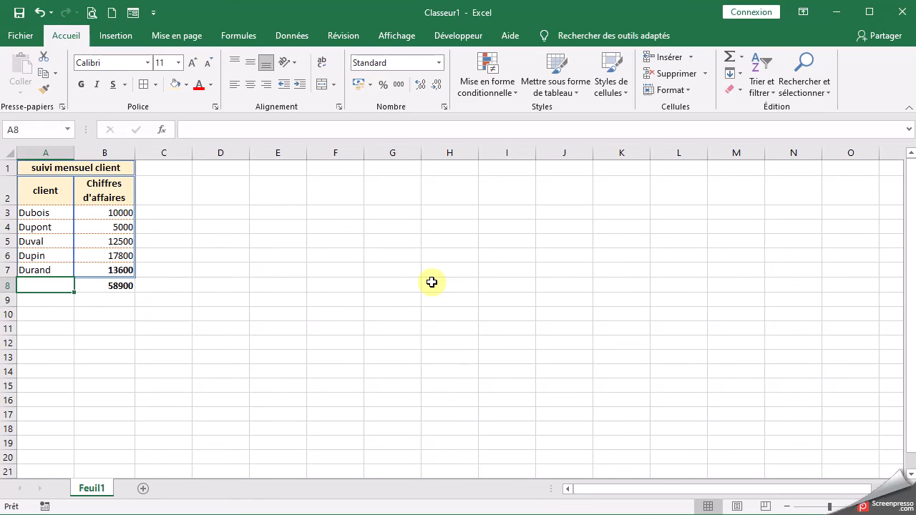
type("tot")
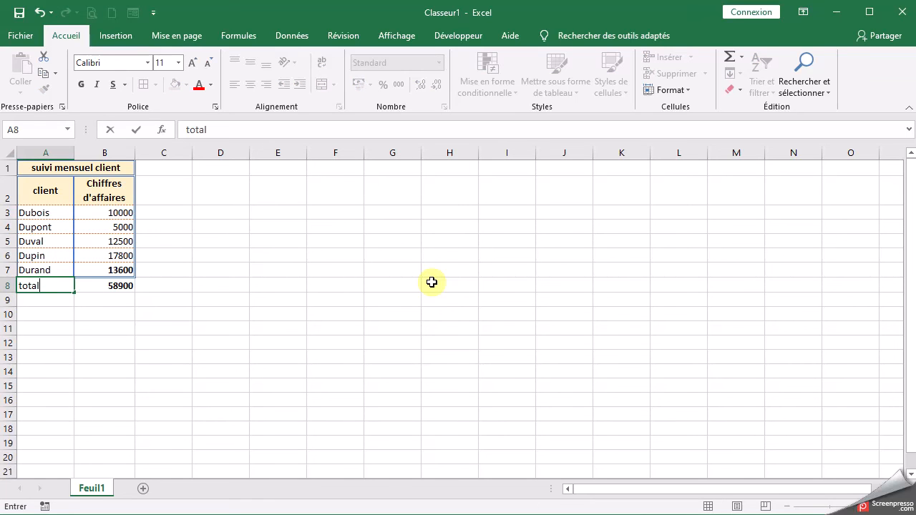
type("al")
key("Return")
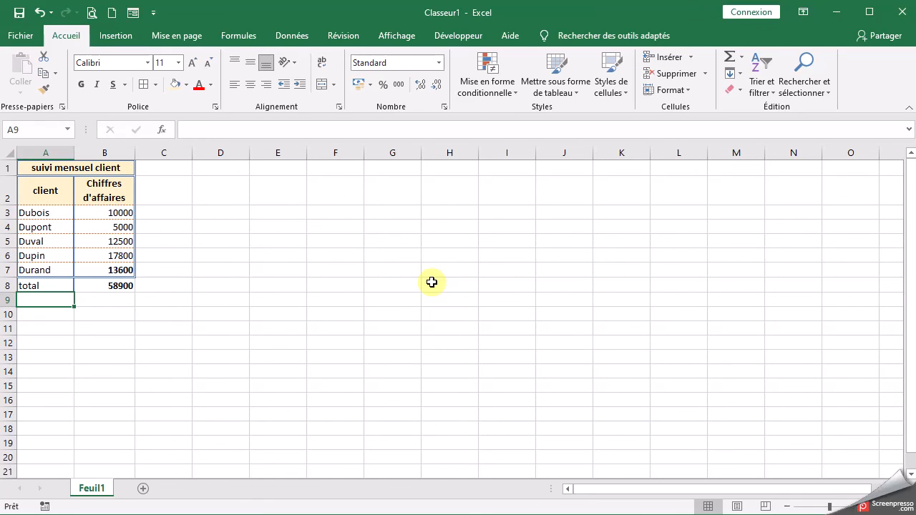
left_click(101, 289)
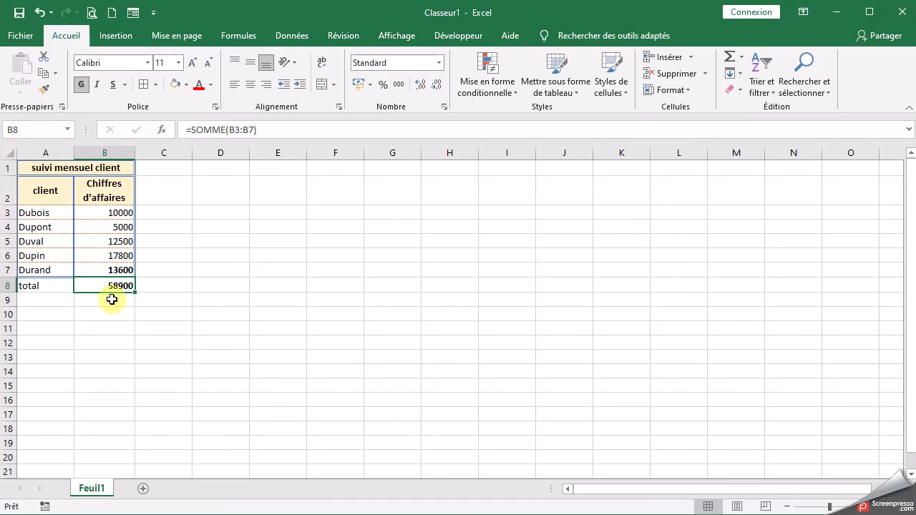
left_click(54, 302)
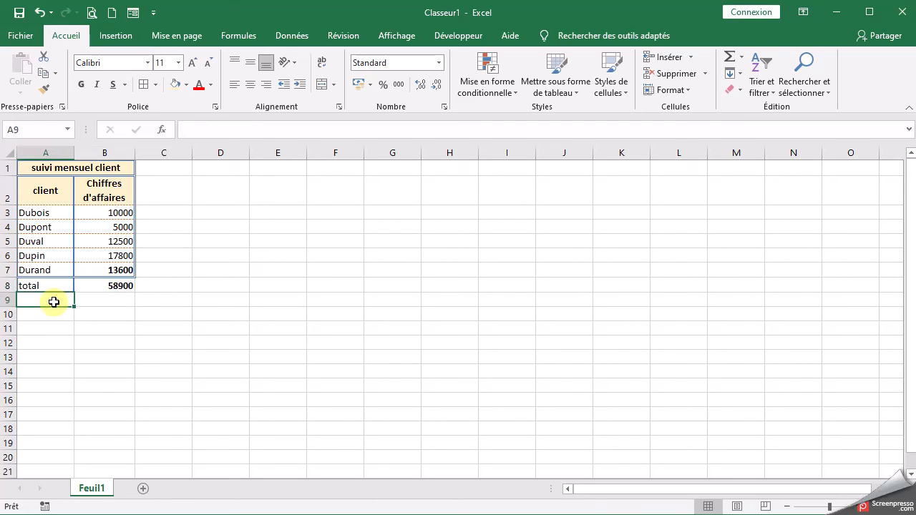
type("moyenne")
key("Return")
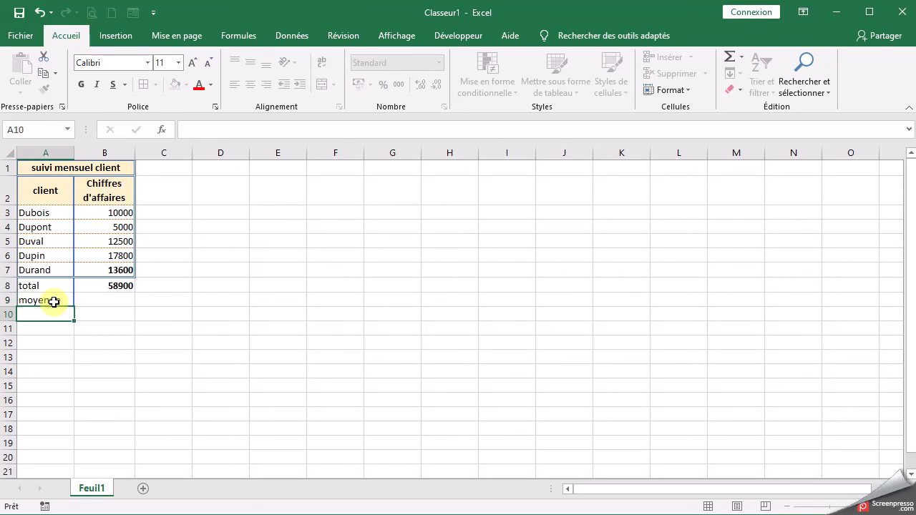
- Try to add the average (Moyenne) of the revenue figures B3:B7 with Quick Analysis, without replacing the existing total
left_click(110, 303)
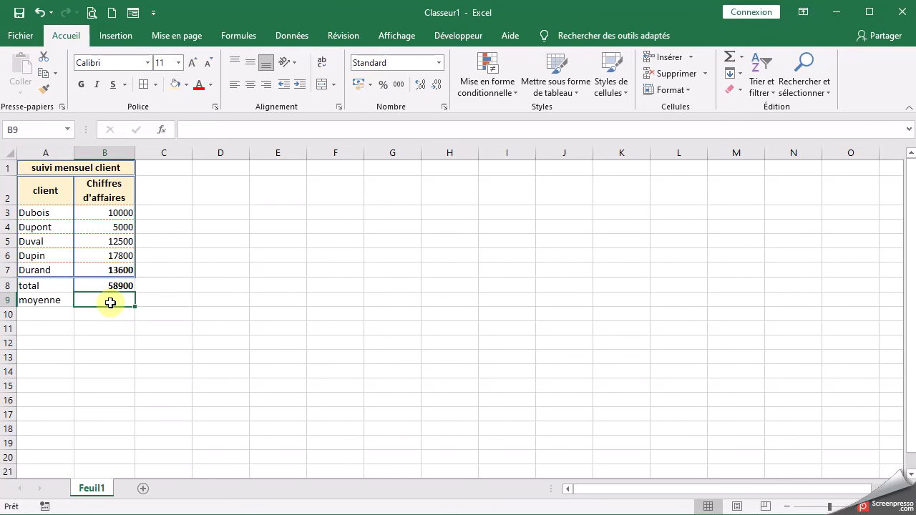
left_click_drag(106, 213, 105, 267)
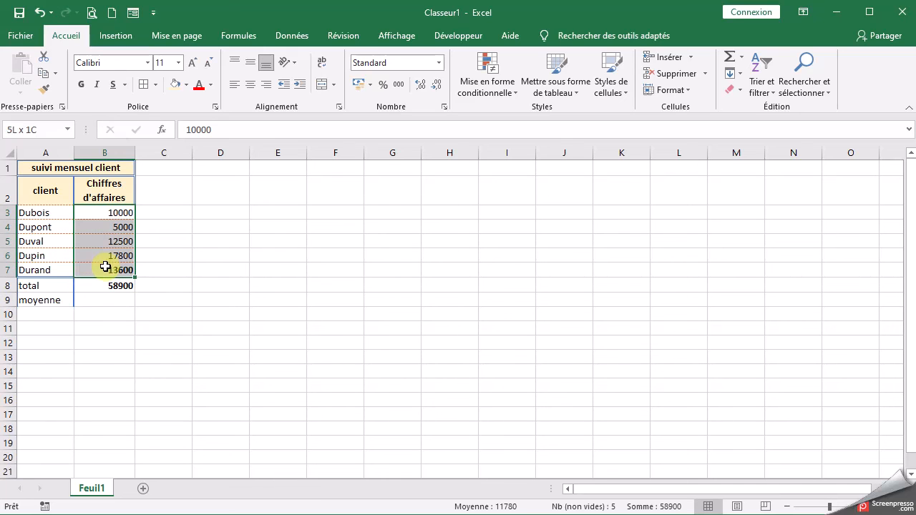
left_click(146, 288)
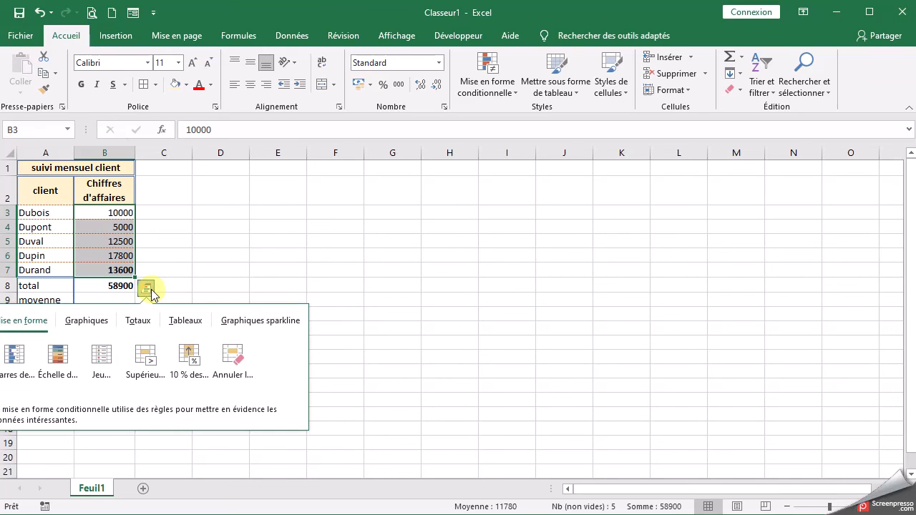
left_click(147, 322)
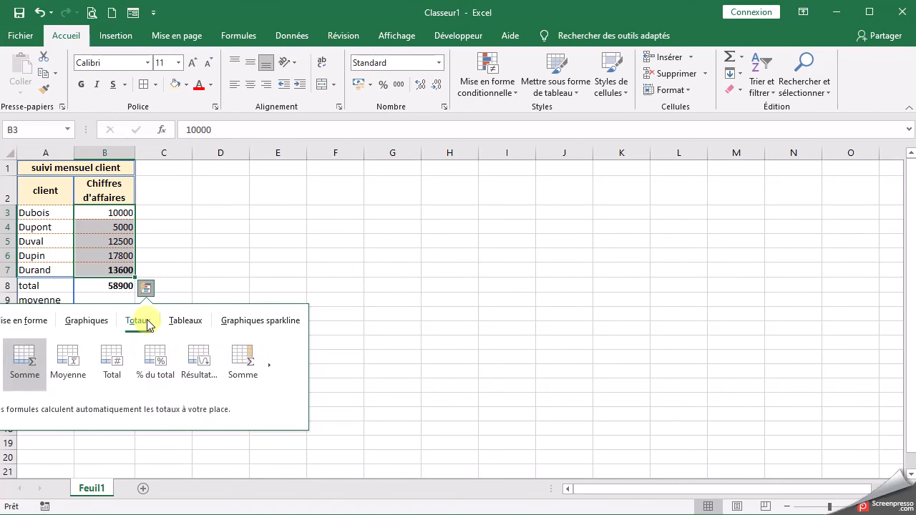
left_click(66, 365)
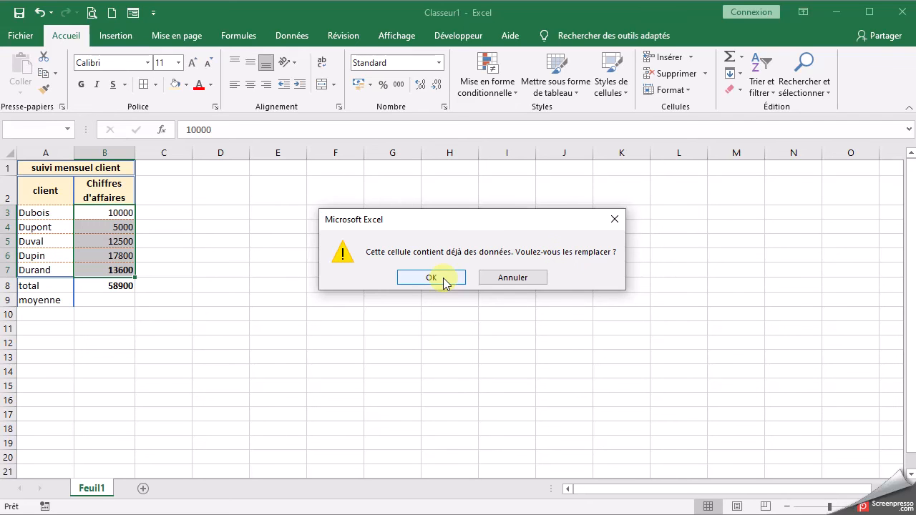
left_click(520, 277)
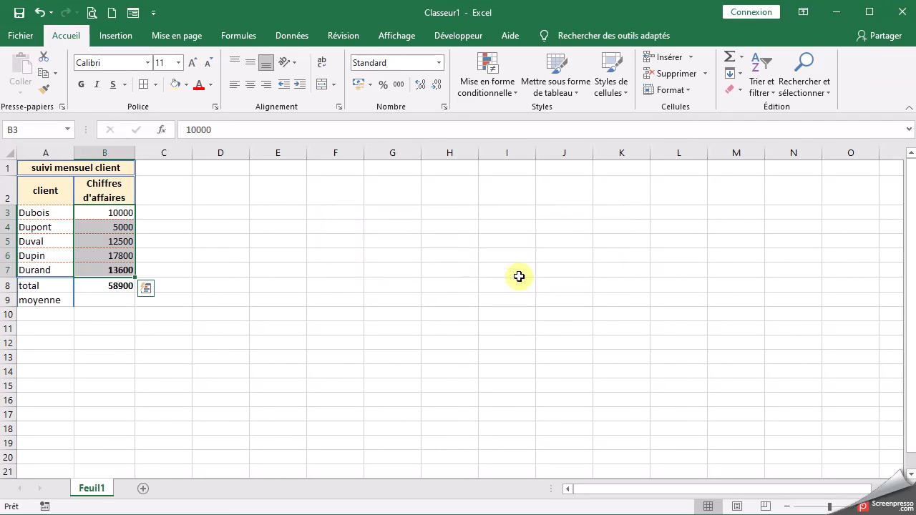
left_click(270, 313)
left_click(113, 300)
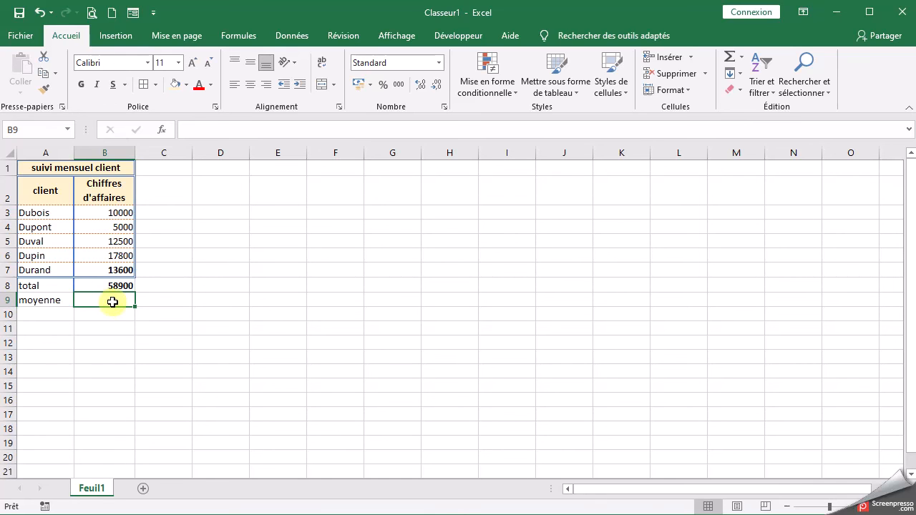
left_click(196, 310)
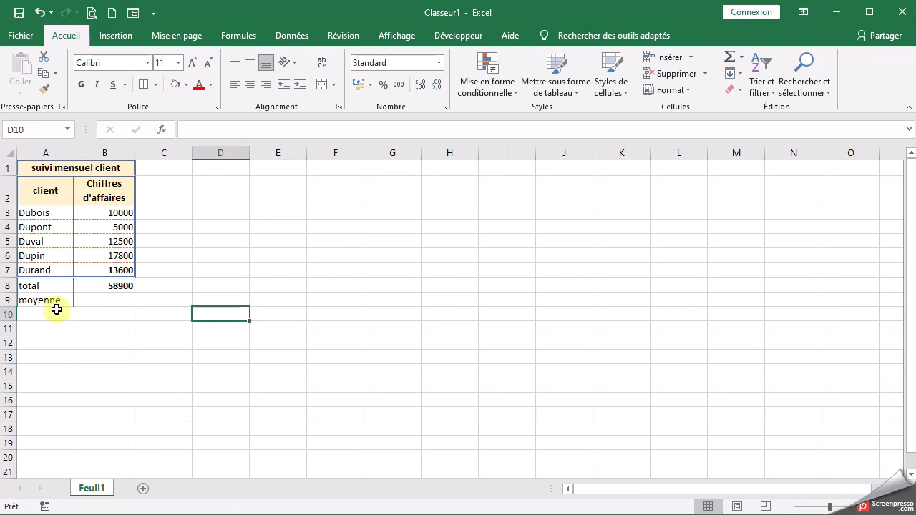
- Insert the Moyenne function in B9 to average only the client revenues, giving =MOYENNE(B3:B7)
left_click(117, 300)
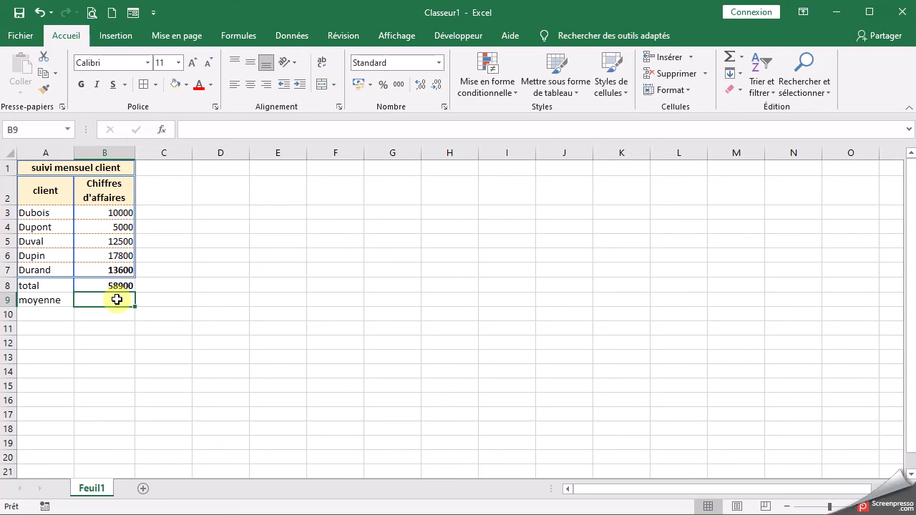
left_click(743, 59)
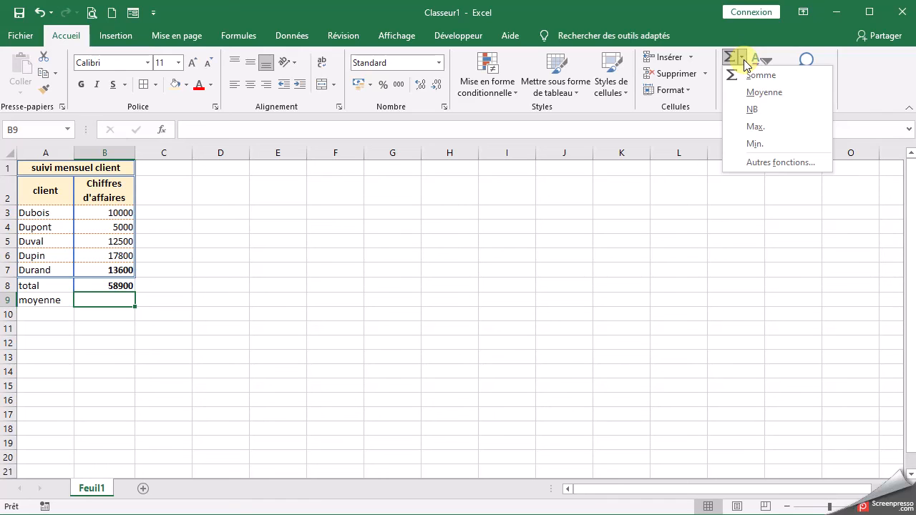
left_click(773, 97)
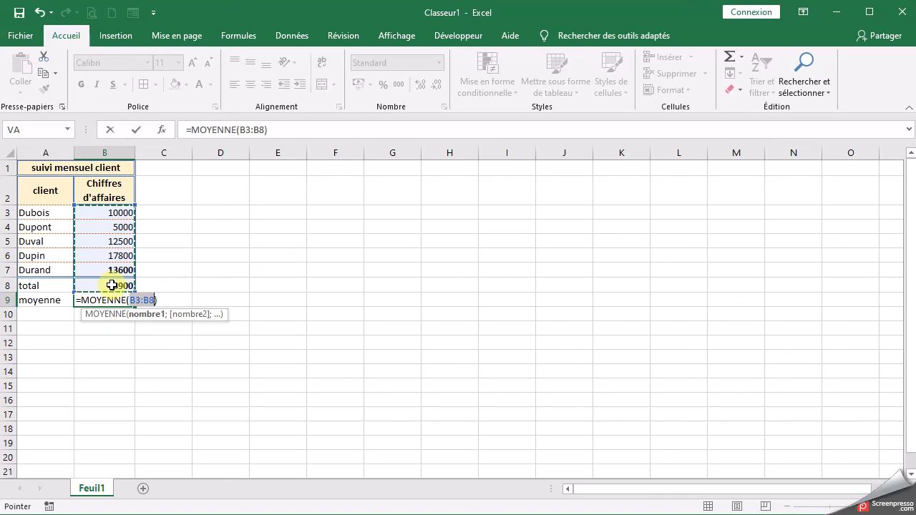
left_click_drag(107, 212, 110, 268)
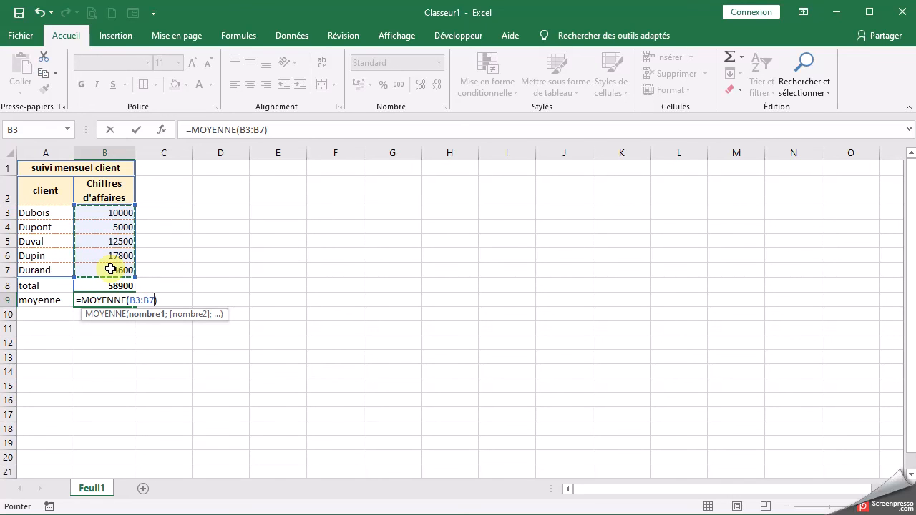
left_click(137, 130)
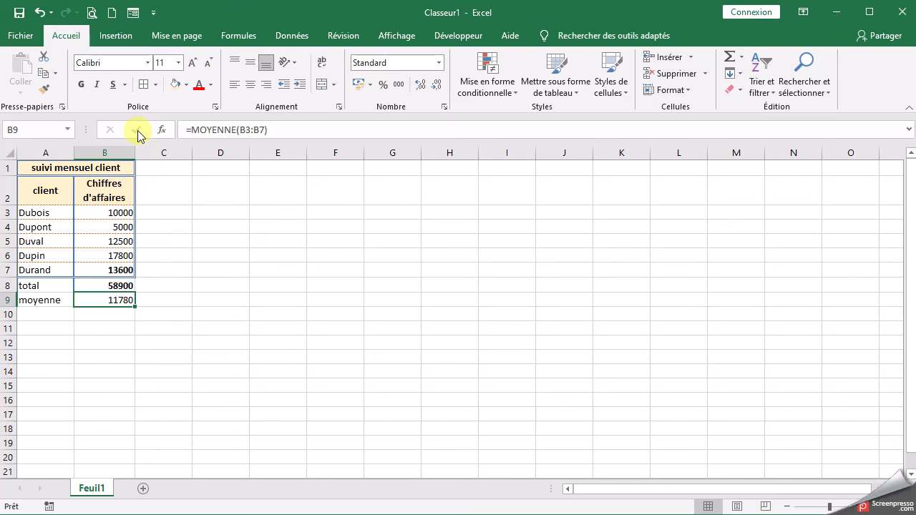
left_click(284, 288)
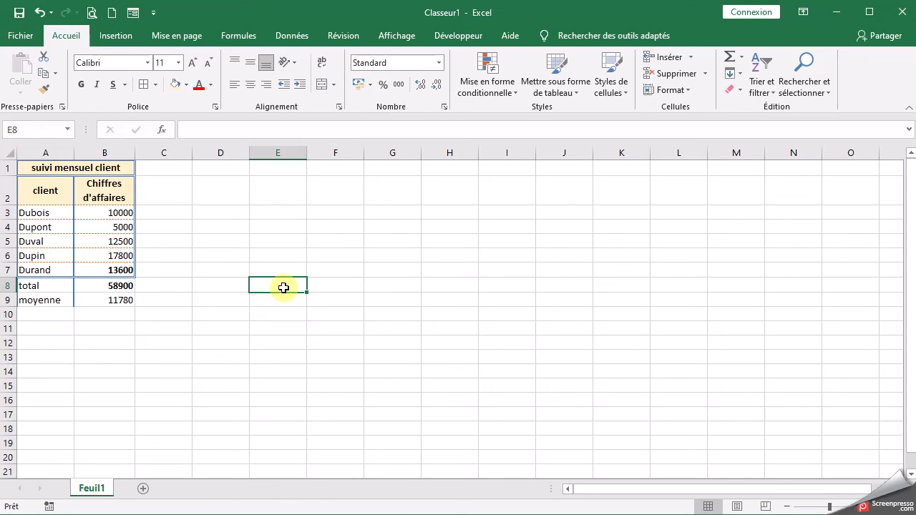
- Delete only the contents of the total and average rows A8:B9, and undo that deletion
left_click_drag(31, 287, 118, 301)
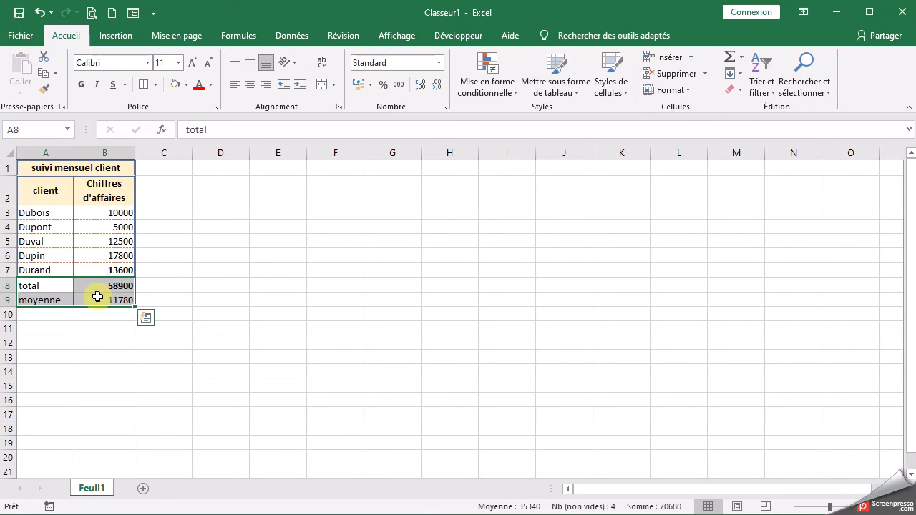
key("Delete")
left_click(205, 313)
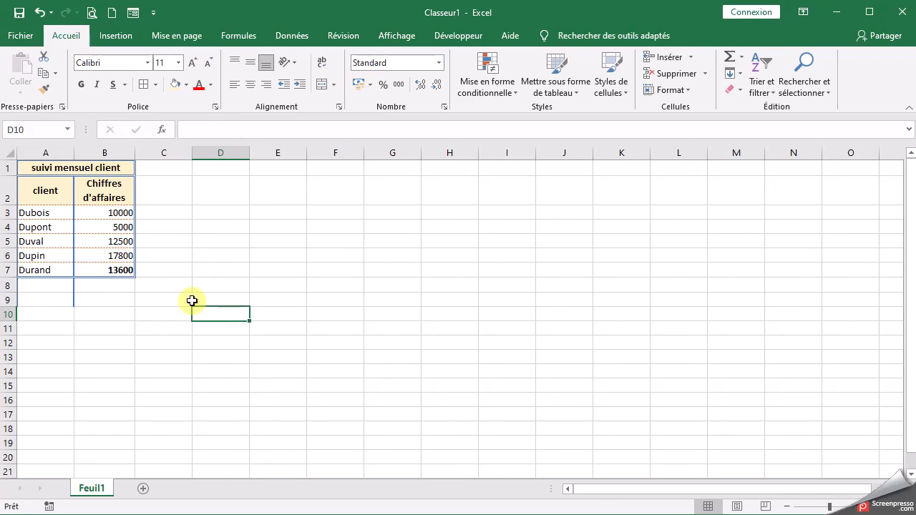
left_click(40, 12)
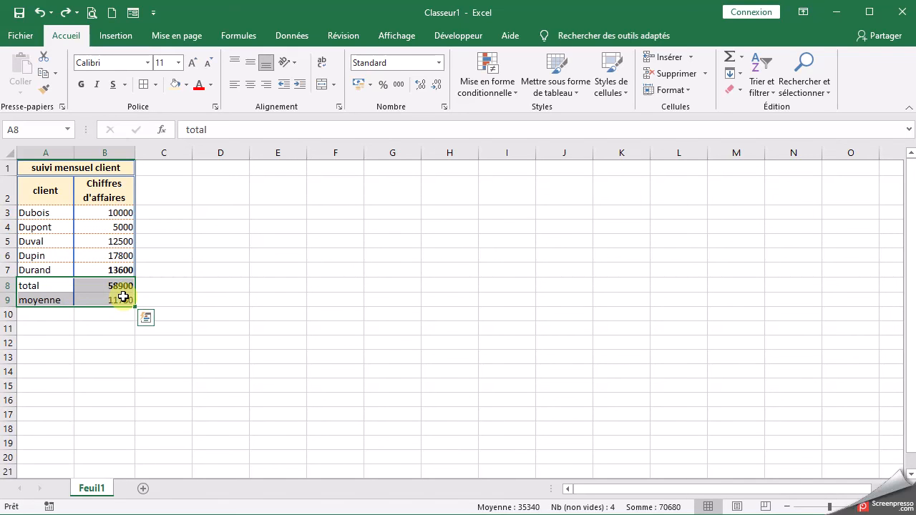
- Clear everything, both contents and formatting, from the total and average rows A8:B9
left_click_drag(59, 286, 108, 300)
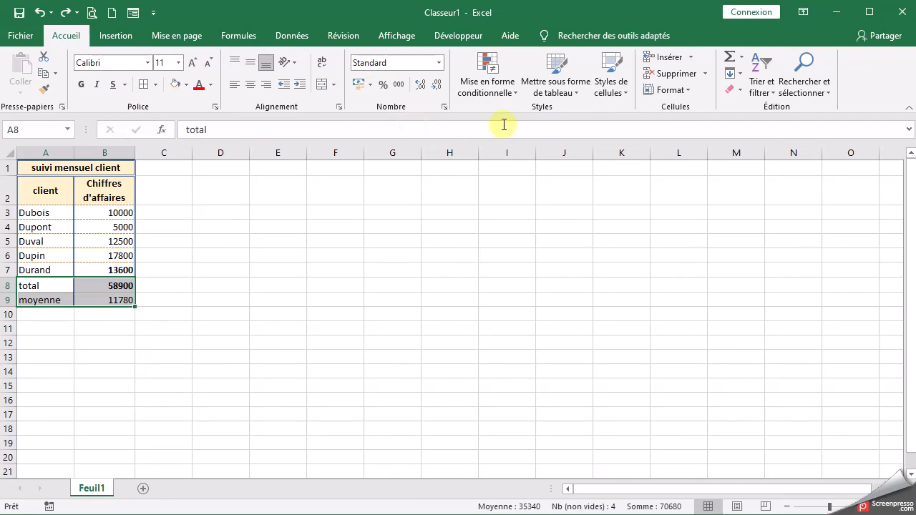
left_click(741, 93)
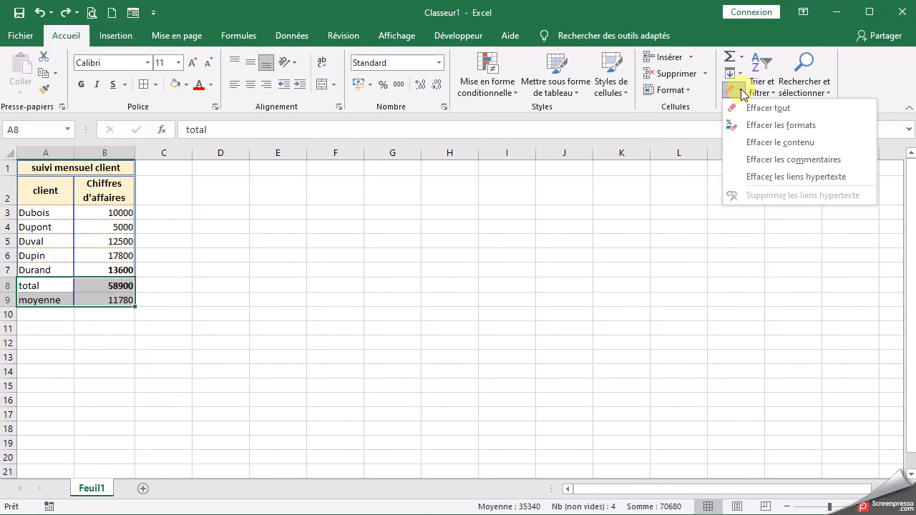
left_click(784, 113)
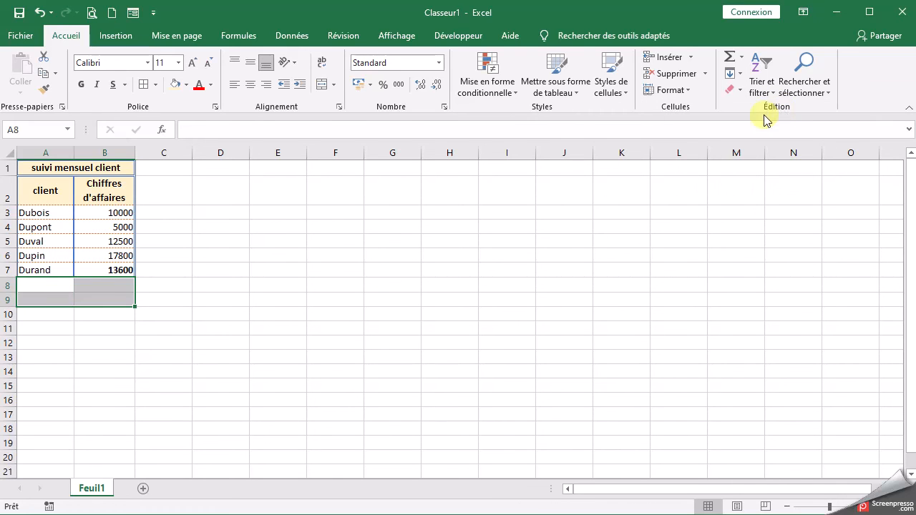
left_click(350, 275)
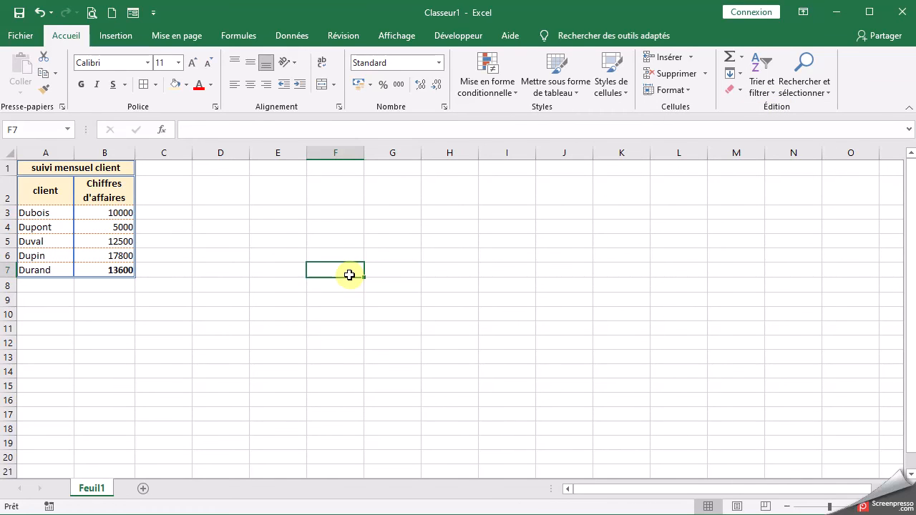